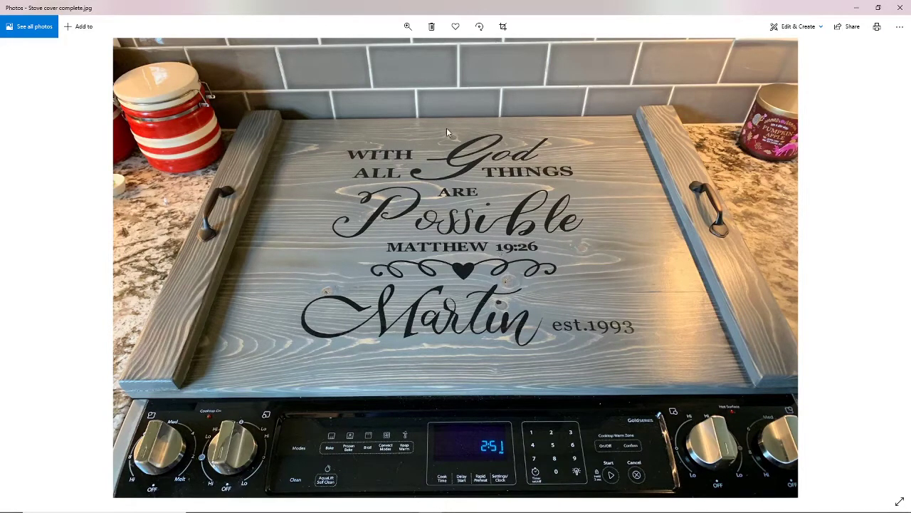
Zoom in on the lettering of the finished stove cover photo in Photos
left_click(407, 27)
scroll(414, 212, "down", 1)
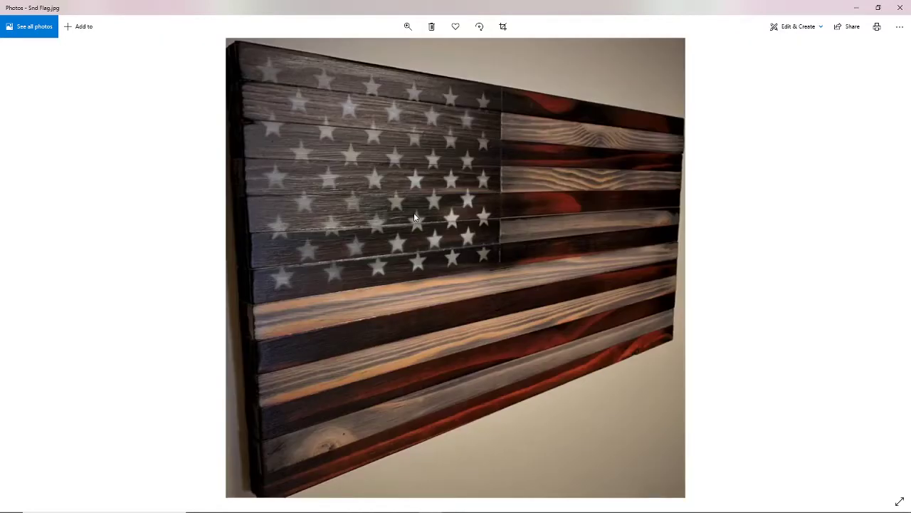
scroll(414, 212, "up", 1)
left_click(407, 27)
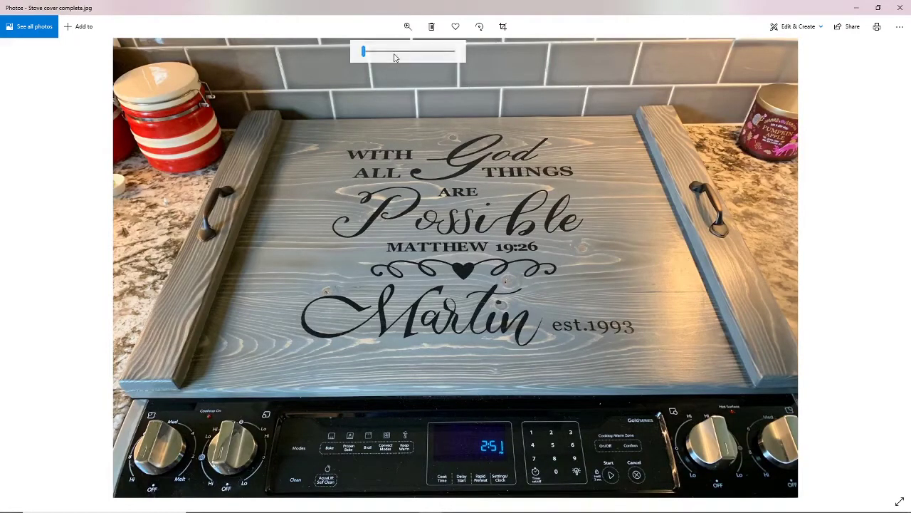
mouse_move(365, 52)
left_mouse_down()
mouse_move(457, 61)
mouse_move(369, 52)
mouse_move(381, 61)
mouse_move(363, 61)
left_mouse_up()
Close the Photos viewer to reveal the Design Space home screen
left_click(901, 9)
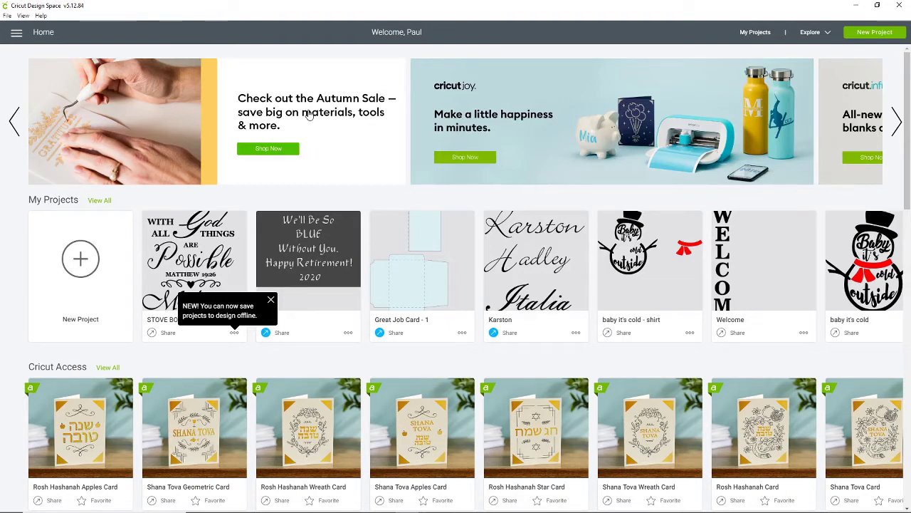
Open the STOVE BOARD project onto the canvas
left_click(204, 238)
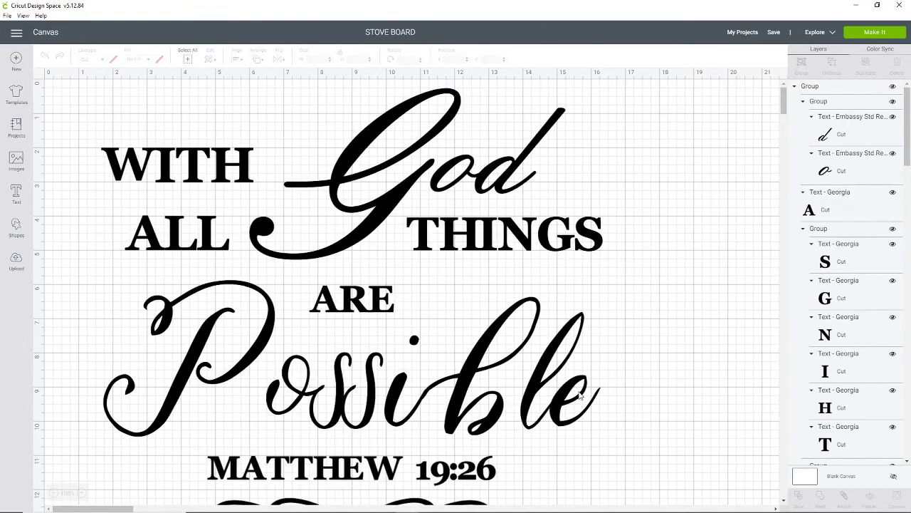
scroll(592, 397, "down", 4)
scroll(590, 403, "down", 5)
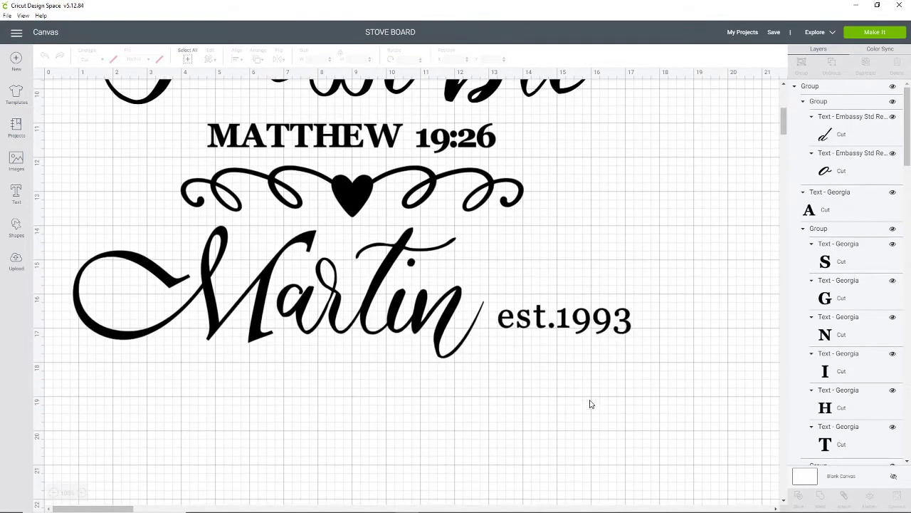
scroll(589, 402, "up", 3)
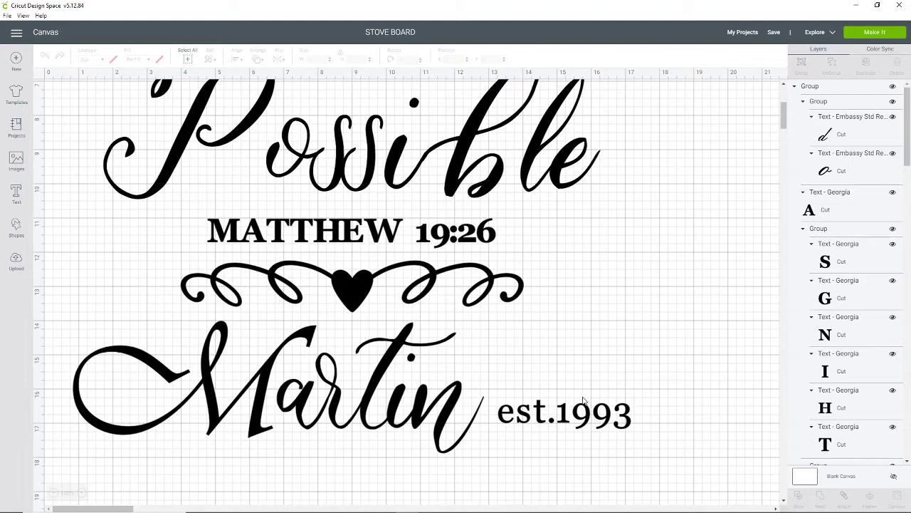
Select the MATTHEW, heart and Martin lines, then box-select the whole design
left_click(427, 373)
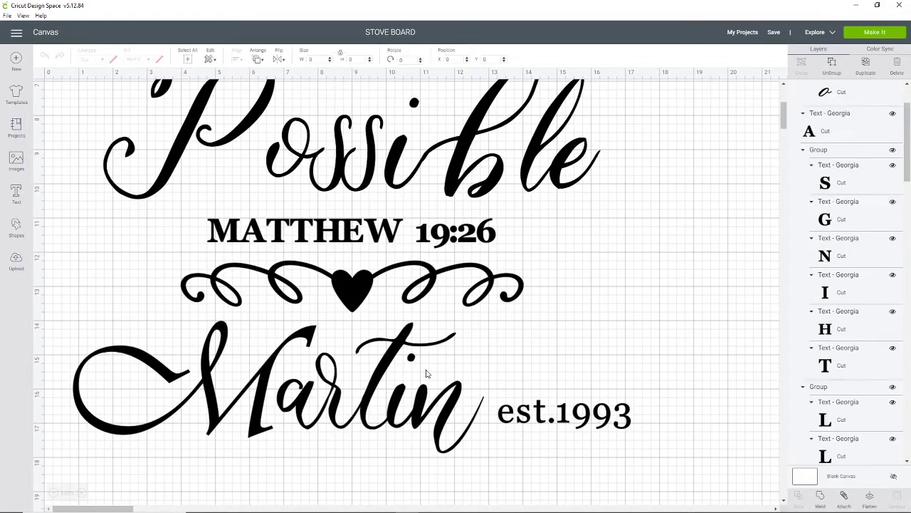
scroll(493, 354, "up", 5)
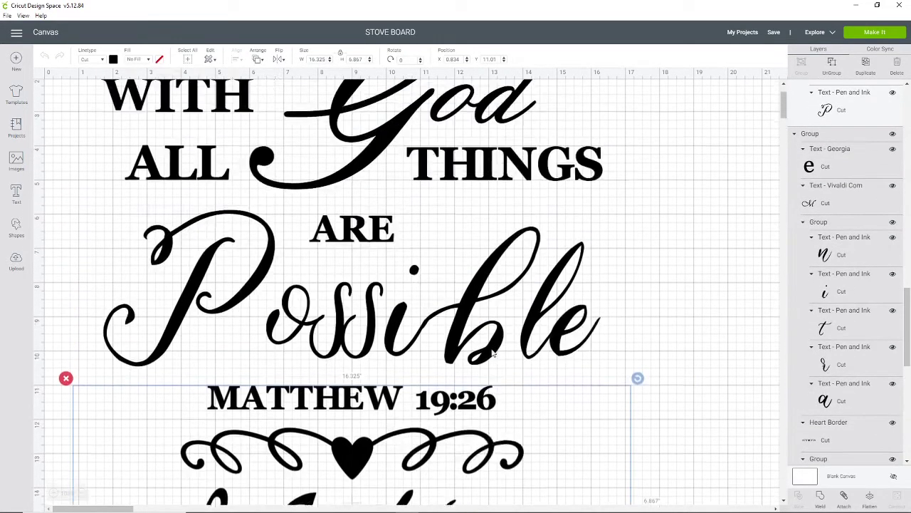
scroll(493, 354, "up", 2)
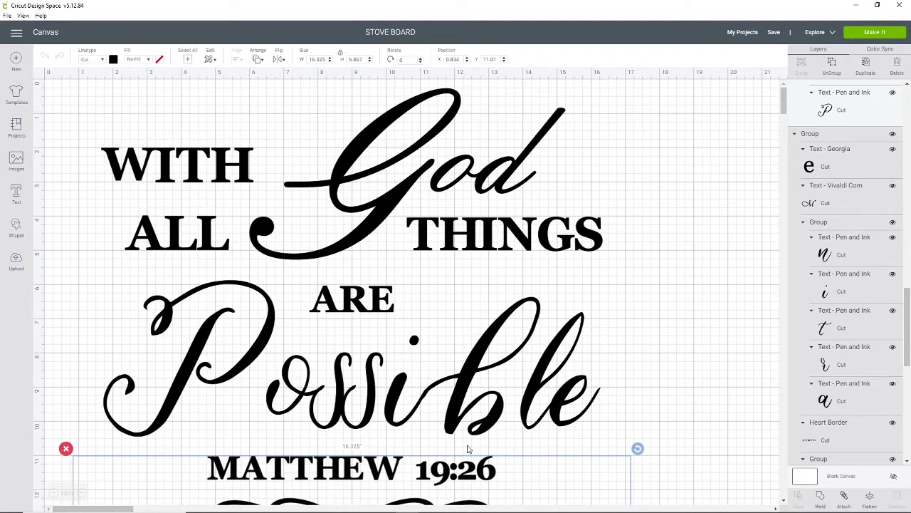
scroll(584, 396, "down", 6)
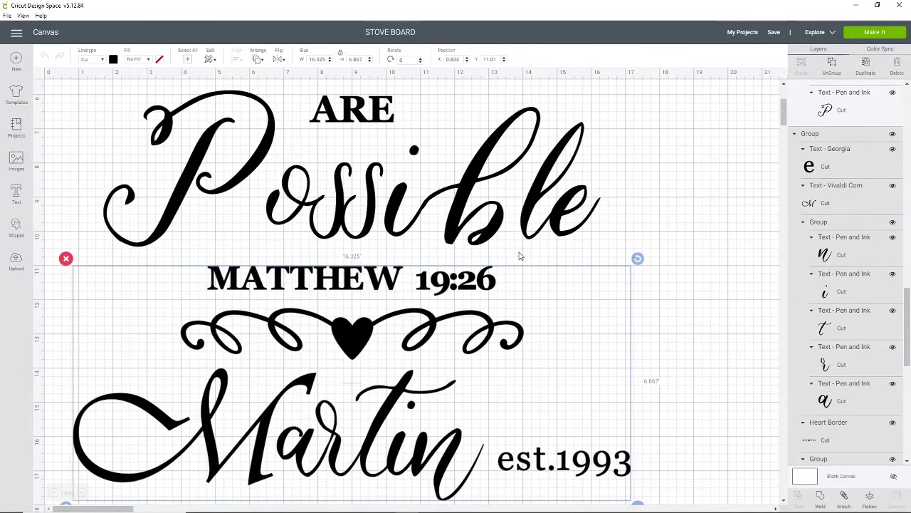
left_click(672, 419)
left_click_drag(659, 440, 434, 103)
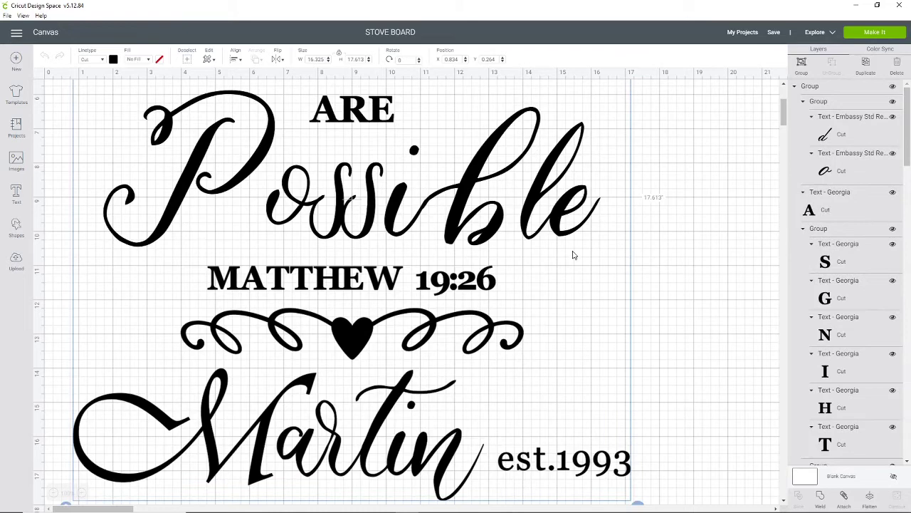
Group the design's pieces and shrink it to about 8.25 × 8.9 in
left_click(802, 66)
scroll(701, 356, "down", 5)
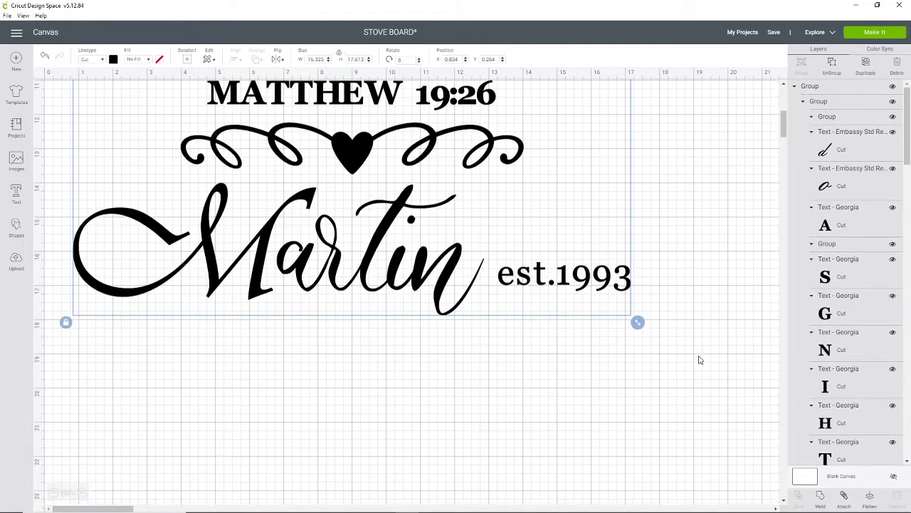
left_click_drag(638, 323, 464, 148)
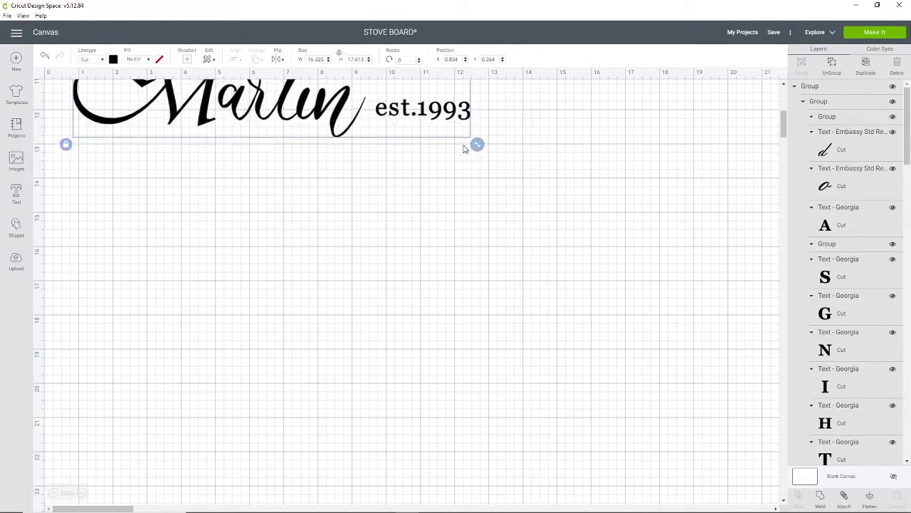
scroll(539, 263, "up", 5)
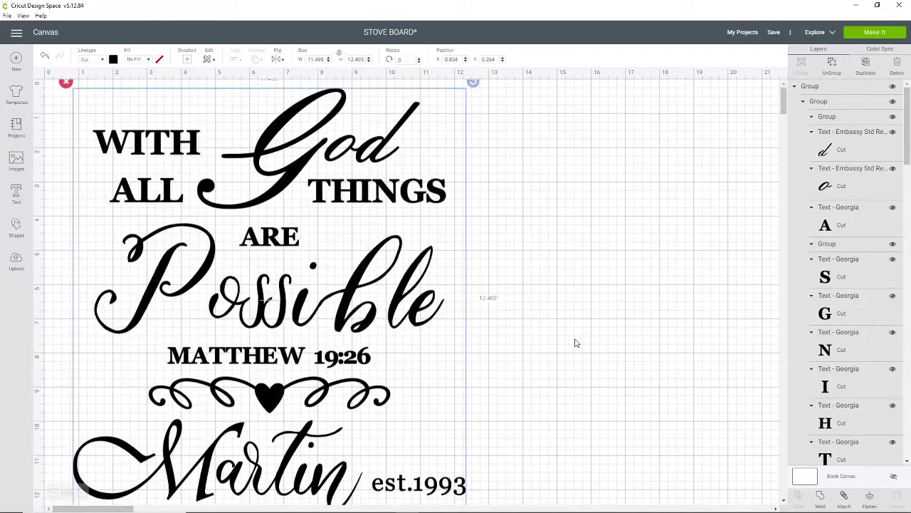
scroll(499, 448, "down", 4)
left_click_drag(473, 377, 373, 264)
scroll(553, 341, "up", 4)
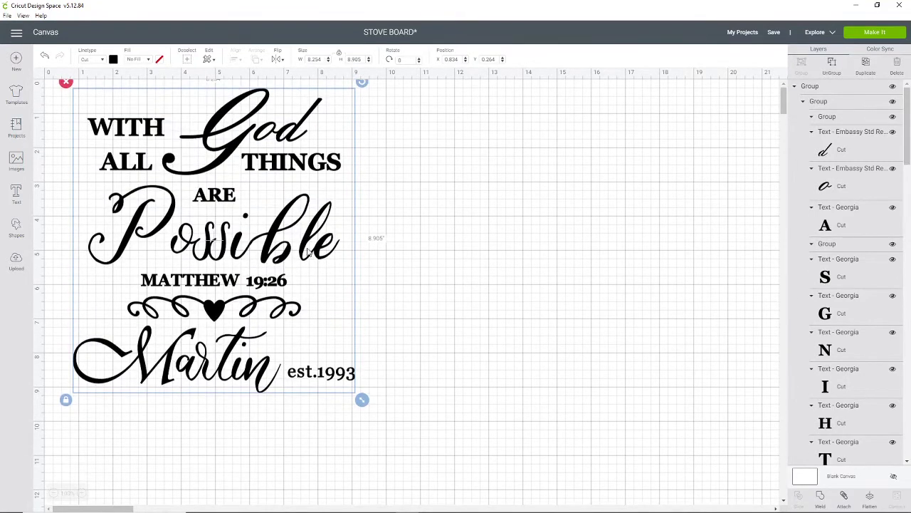
Move the grouped design to the middle of the canvas
left_click(210, 222)
left_click(210, 245)
left_click_drag(211, 246, 452, 276)
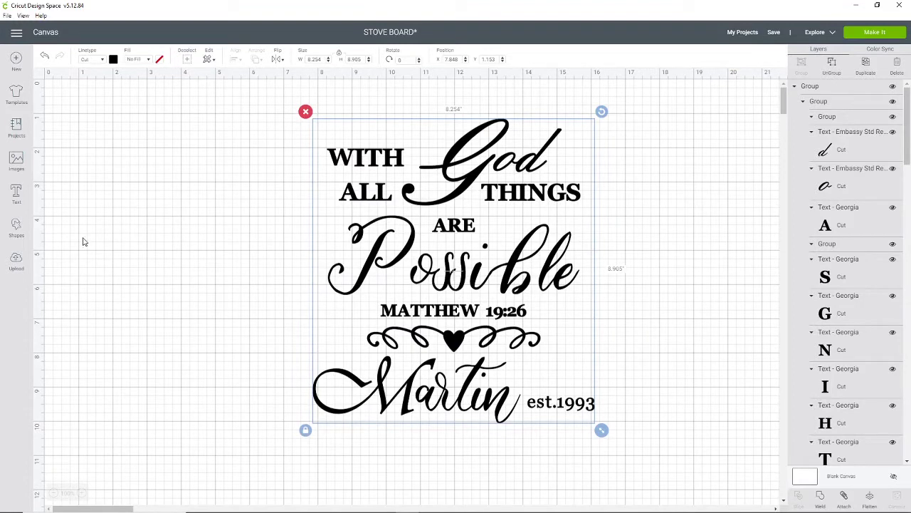
Insert the uploaded wooden board photo (13.042 × 9.799 in) onto the canvas
left_click(16, 262)
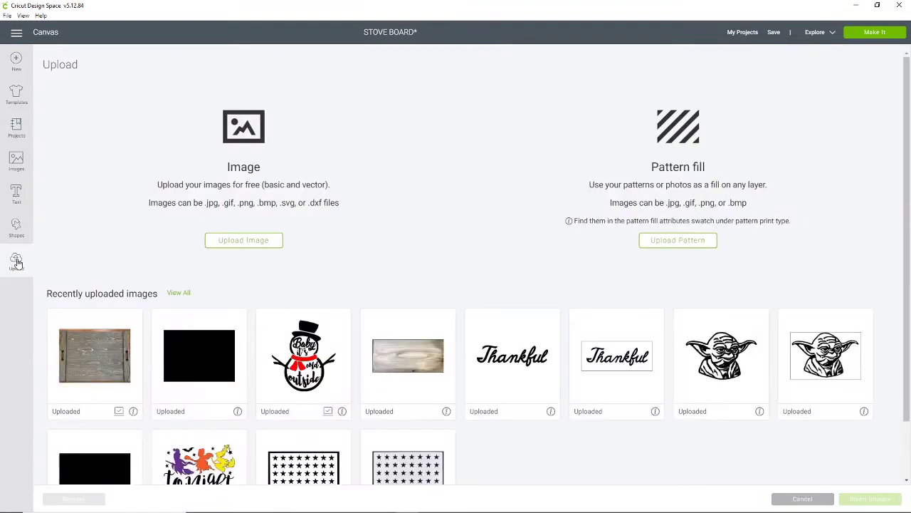
left_click(93, 368)
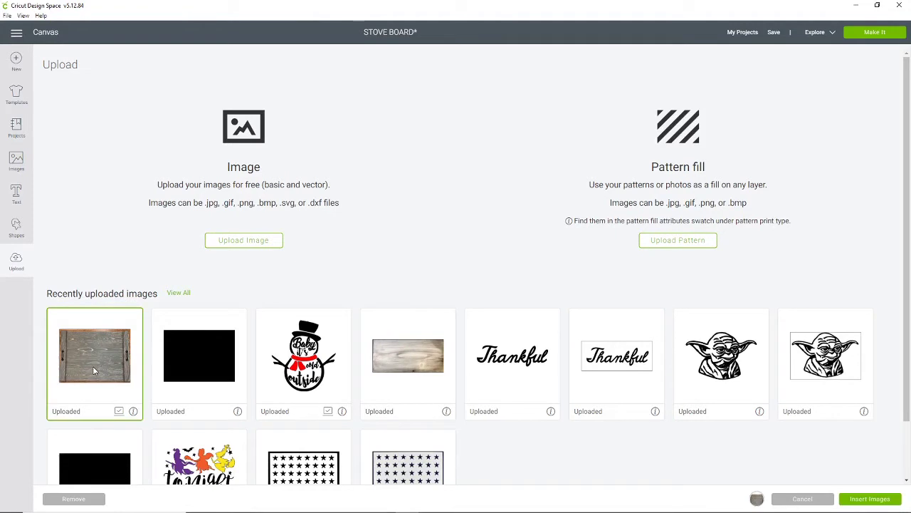
left_click(865, 500)
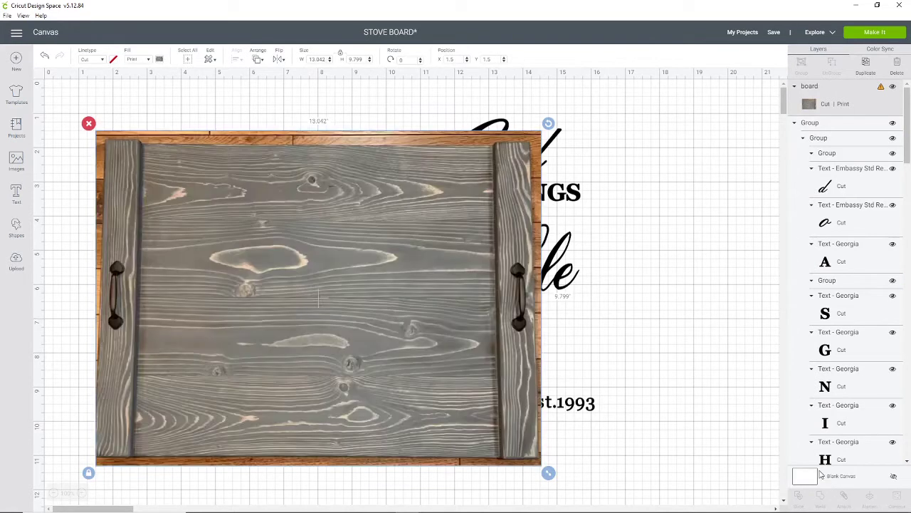
Send the board photo behind the lettering and move the lettering onto the board
right_click(376, 333)
left_click(402, 339)
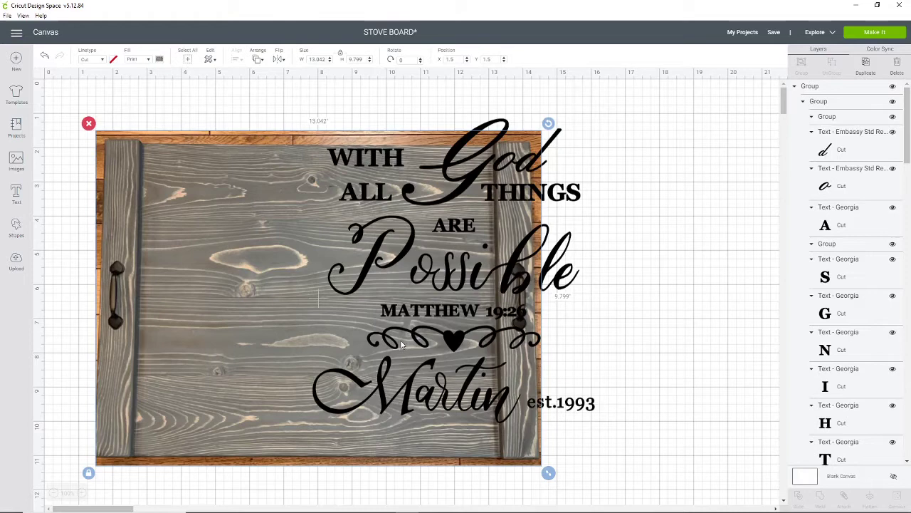
left_click_drag(548, 472, 385, 442)
Shrink the lettering to about 6.9 × 7.4 in and align it over the board photo
left_click_drag(233, 323, 318, 331)
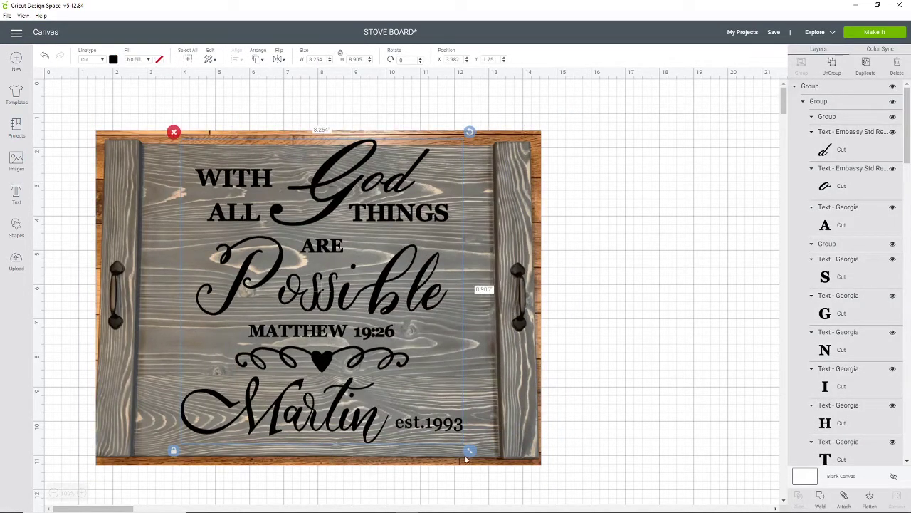
left_click_drag(468, 450, 423, 398)
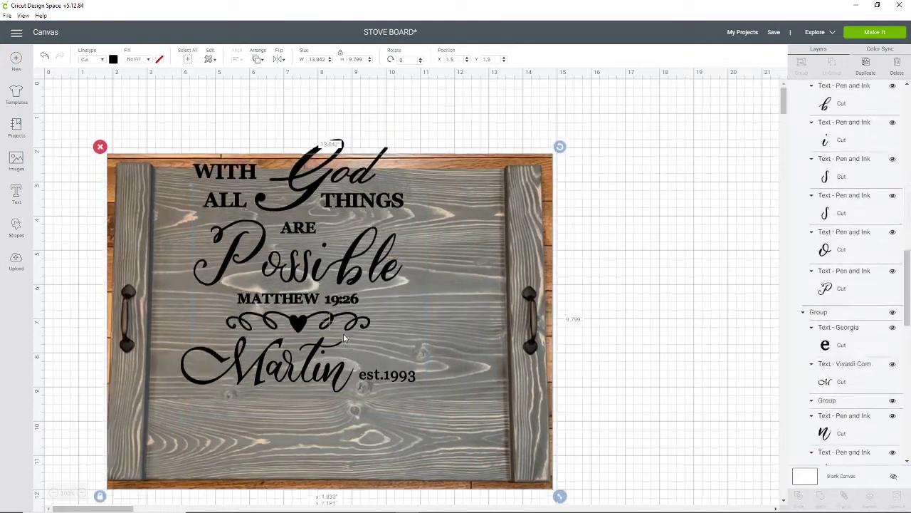
left_click_drag(344, 339, 319, 281)
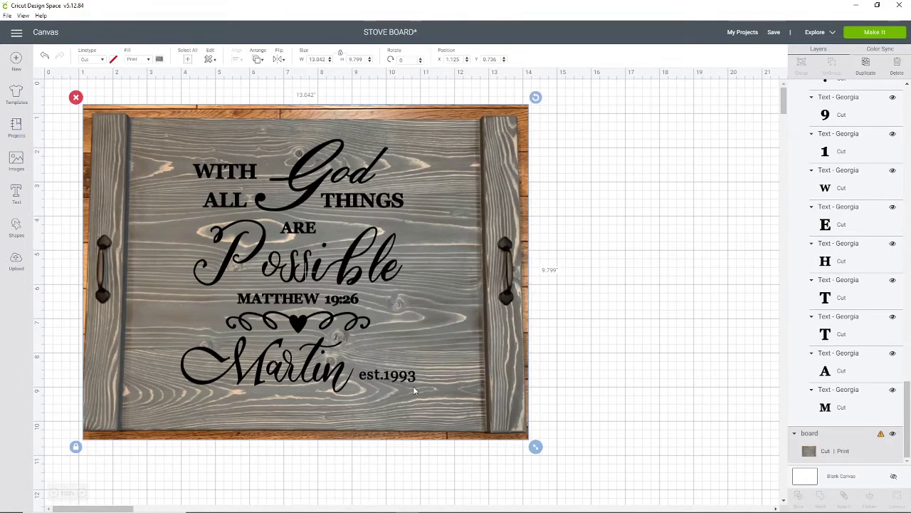
left_click_drag(438, 283, 421, 267)
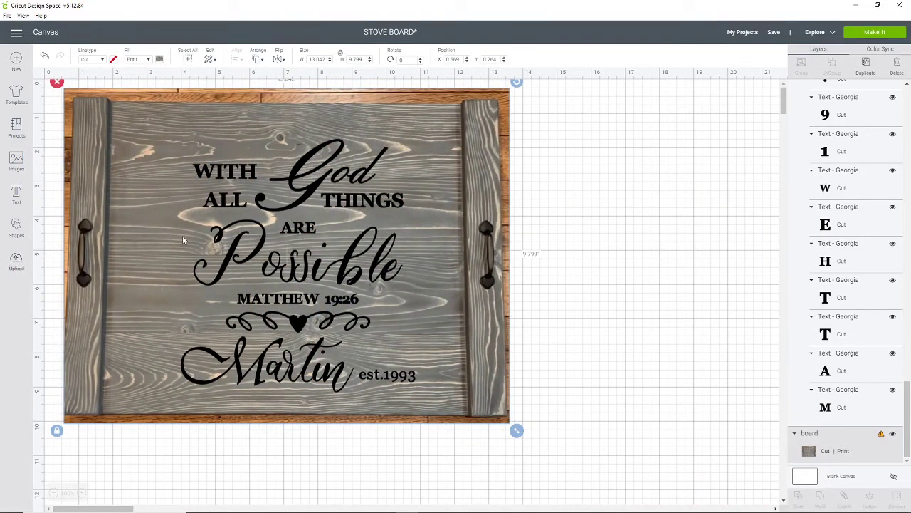
left_click_drag(299, 269, 281, 256)
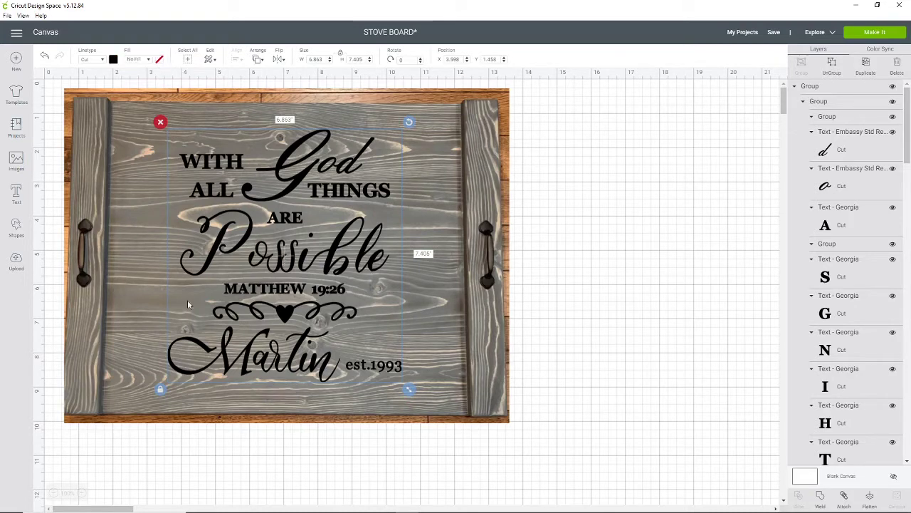
Nudge the board photo, then centre the lettering at X 3.904, Y 1.625 in
left_click(142, 308)
mouse_move(133, 308)
left_mouse_down()
mouse_move(150, 308)
mouse_move(149, 317)
left_mouse_up()
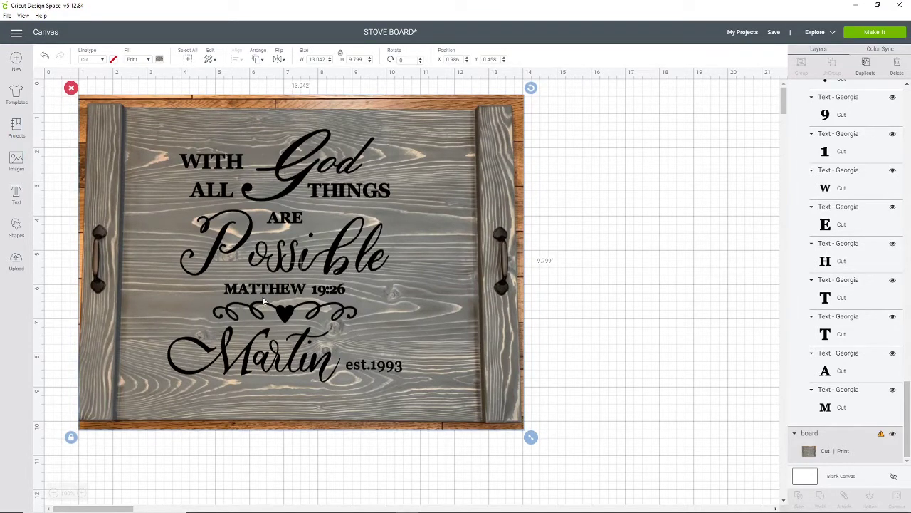
key("ctrl+a")
left_click_drag(291, 266, 298, 271)
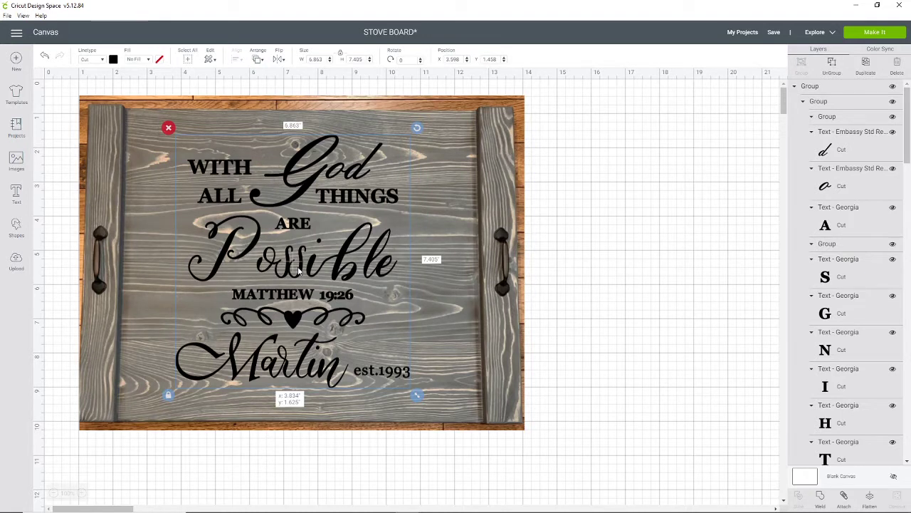
left_click_drag(298, 271, 300, 271)
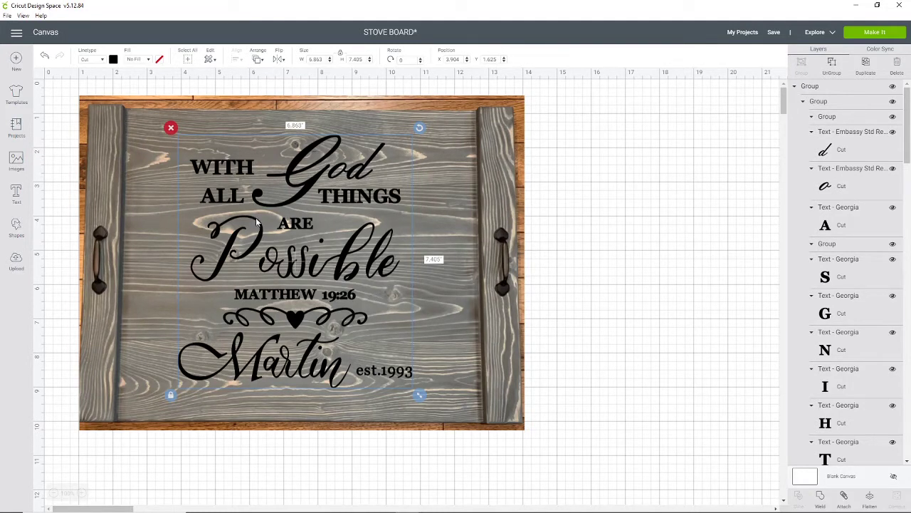
Add a 'Hello' text and set it in the Alexis Mattox - Emma Rae font
left_click(18, 194)
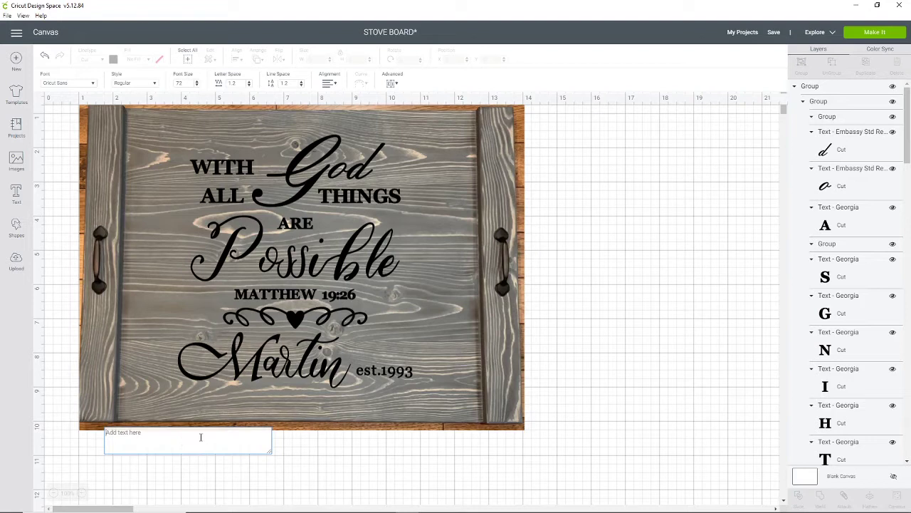
type("Hell")
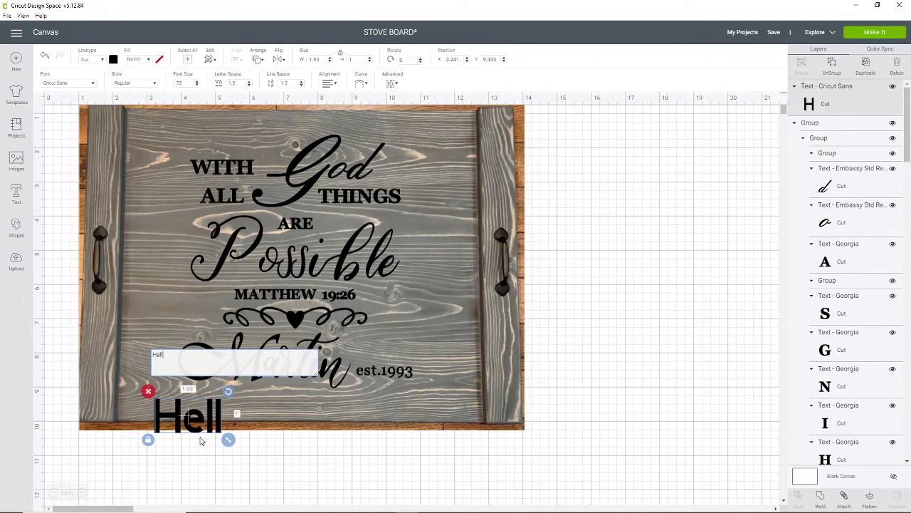
type("o")
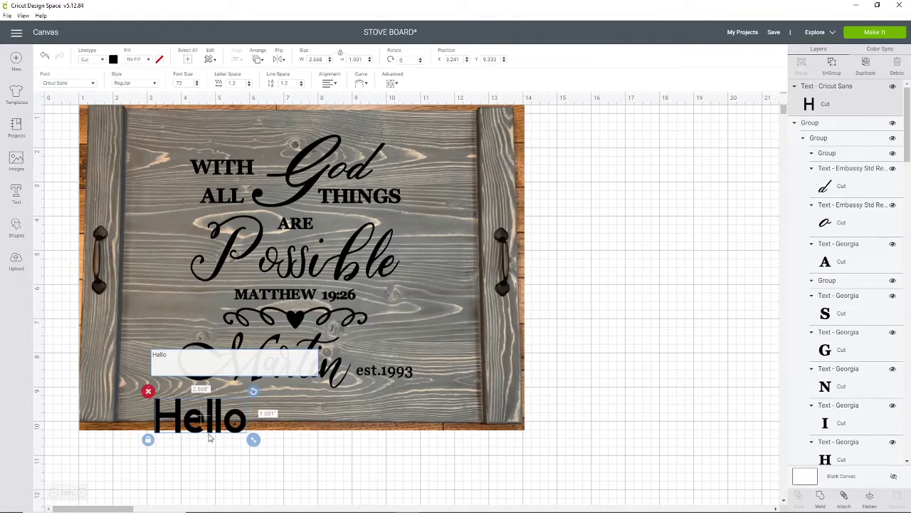
left_click(91, 83)
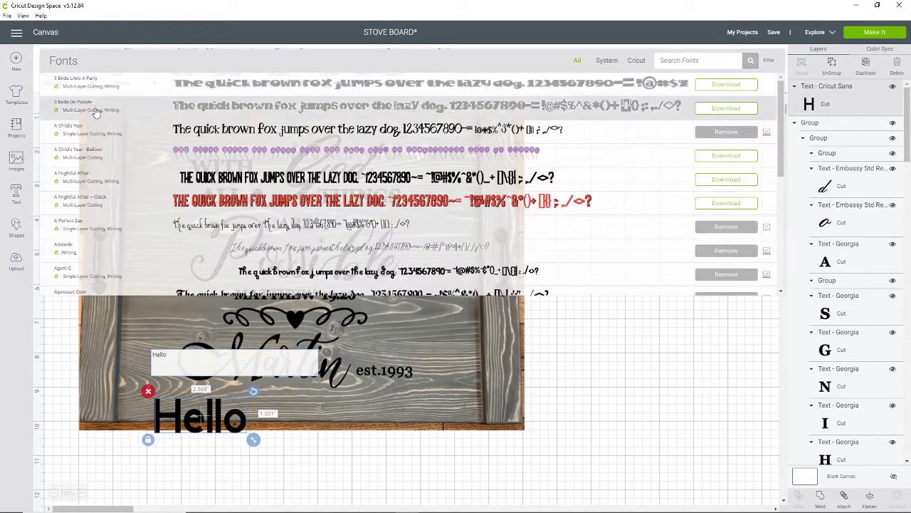
scroll(286, 154, "down", 2)
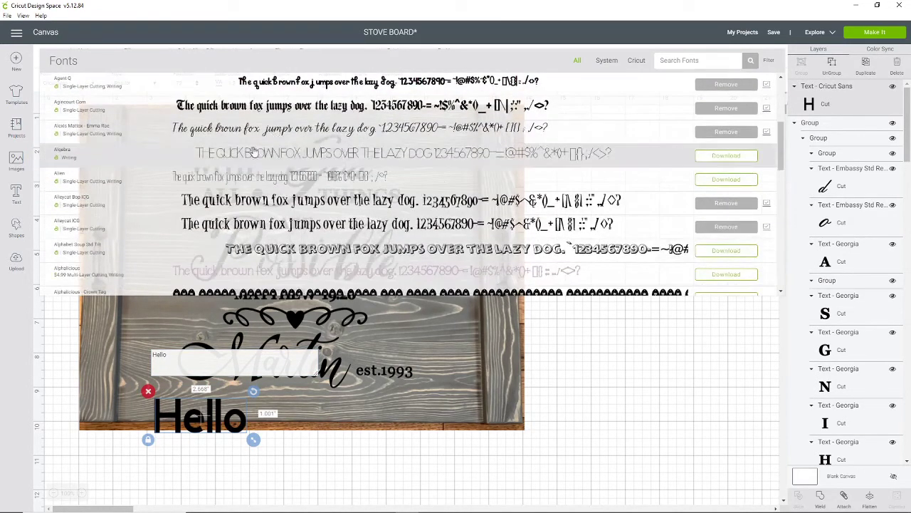
left_click(219, 146)
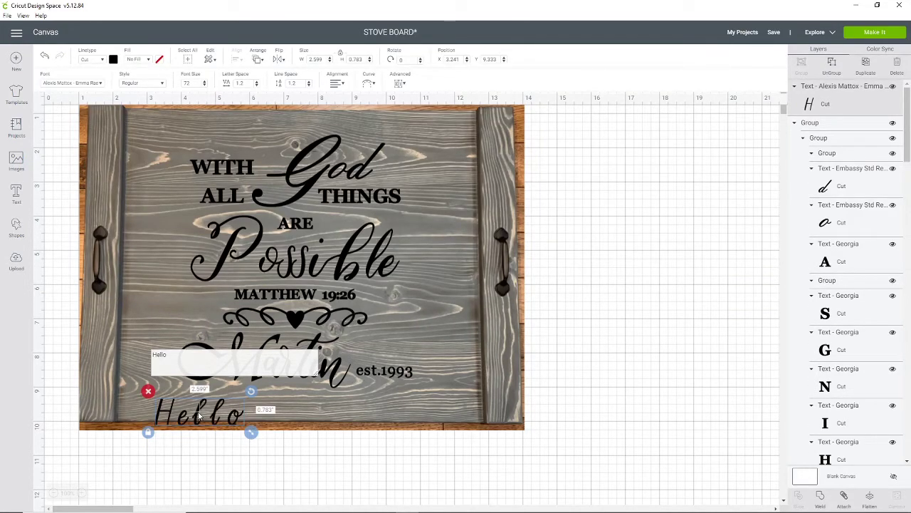
Move Hello onto empty canvas and enlarge it to about 6.9 in wide
left_click_drag(200, 417, 666, 252)
left_click_drag(715, 268, 753, 280)
left_click_drag(685, 274, 586, 345)
left_click_drag(651, 363, 759, 411)
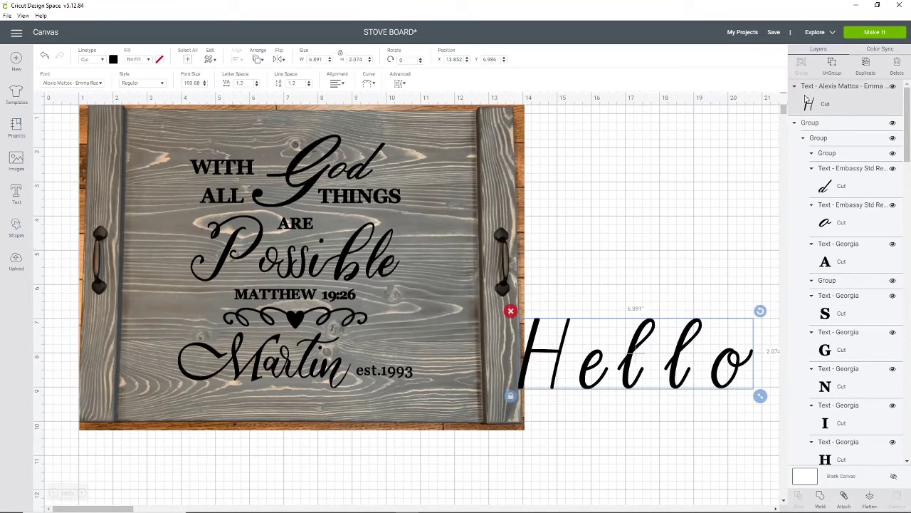
Shift the verse left, move the board photo below it, and move Hello to the top
left_click_drag(373, 260, 177, 274)
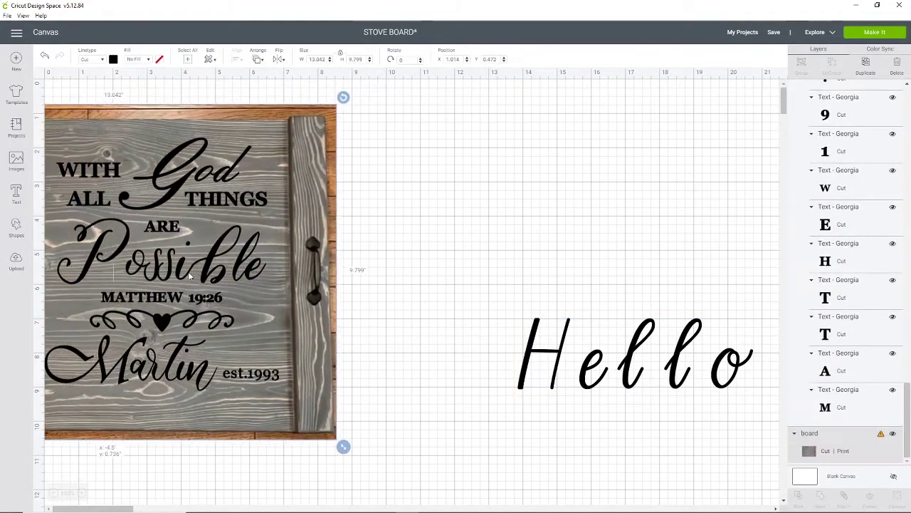
left_click(559, 337)
left_click_drag(559, 338, 487, 264)
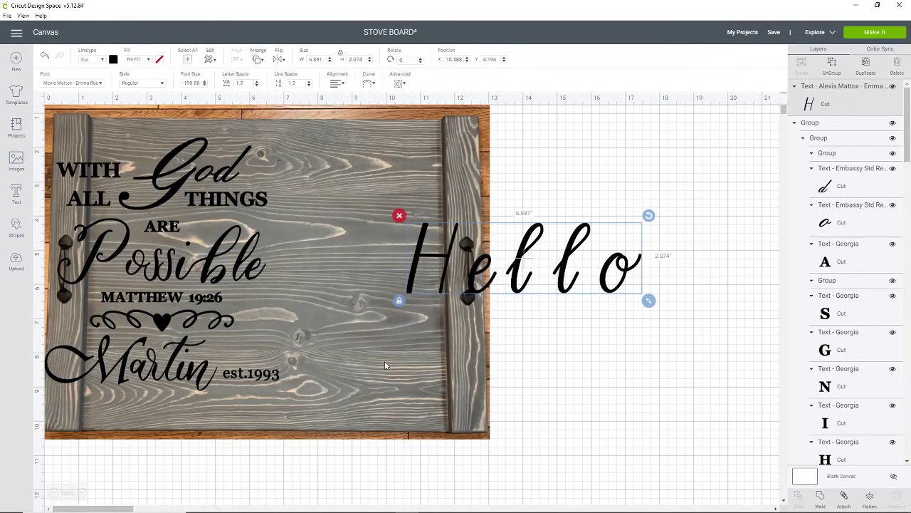
left_click_drag(384, 365, 384, 486)
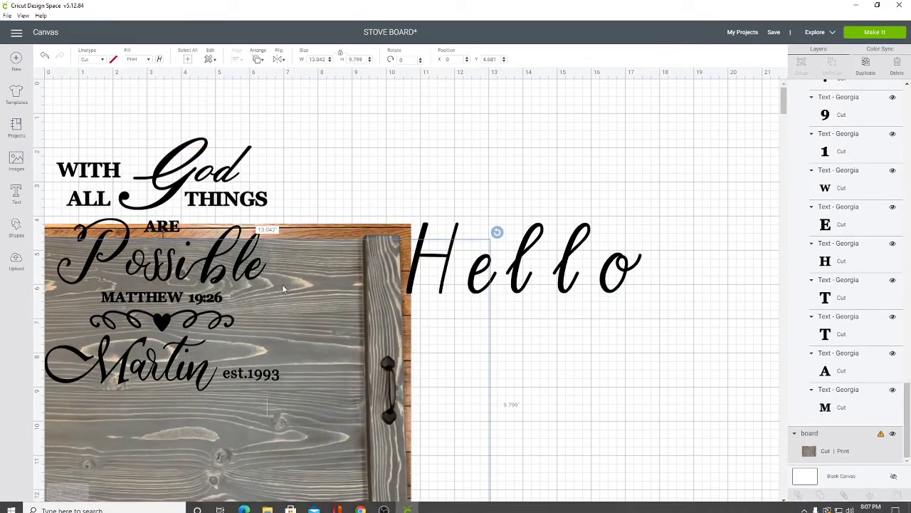
left_click_drag(282, 284, 321, 466)
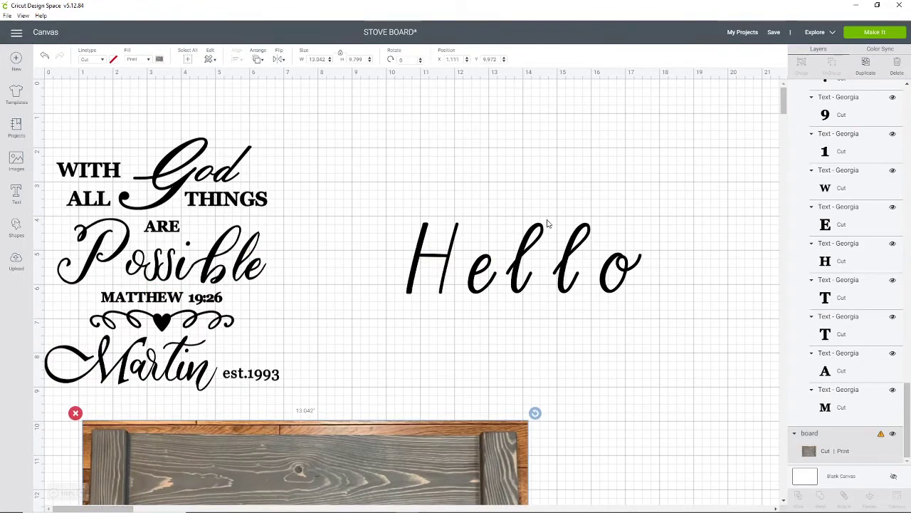
left_click_drag(536, 258, 601, 165)
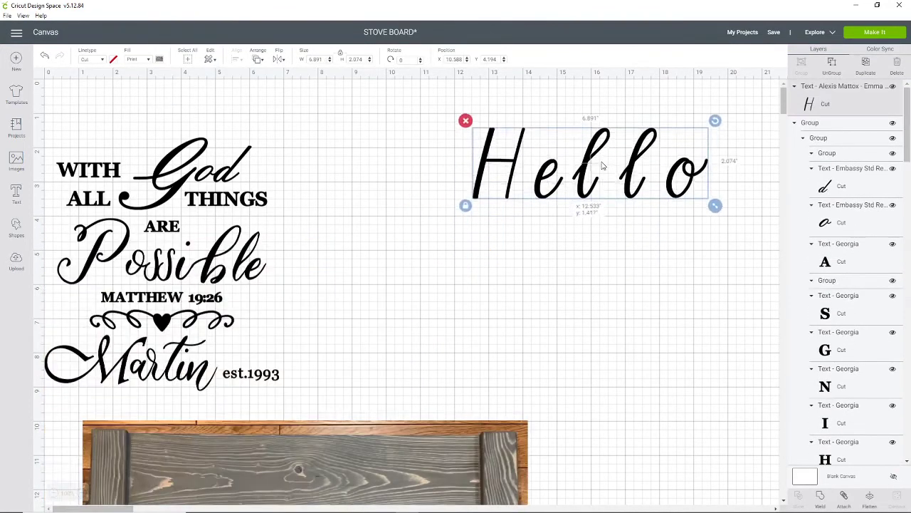
Enlarge Hello to about 8.26 in wide
double_click(598, 189)
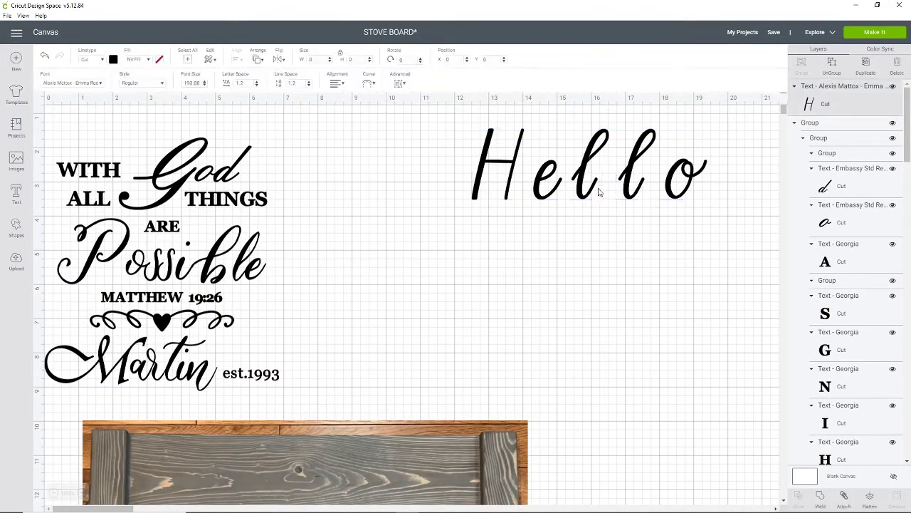
left_click_drag(599, 192, 591, 235)
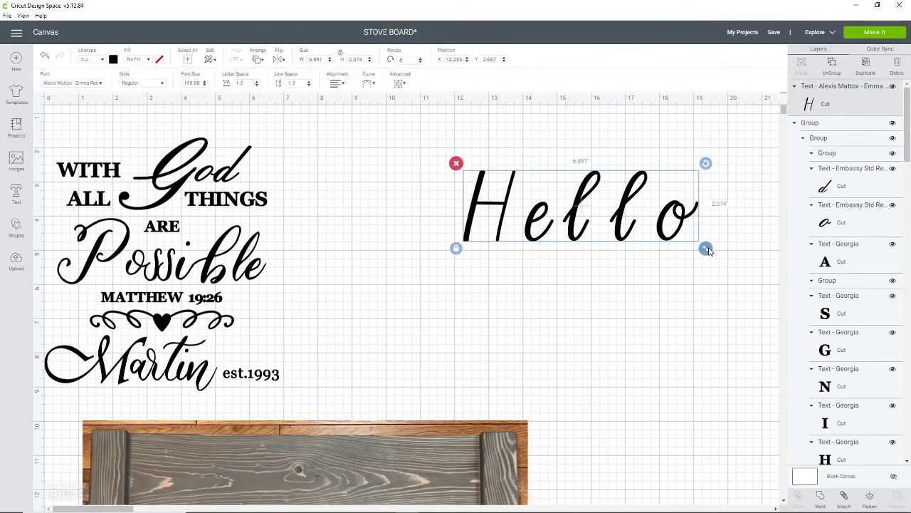
left_click_drag(707, 249, 754, 264)
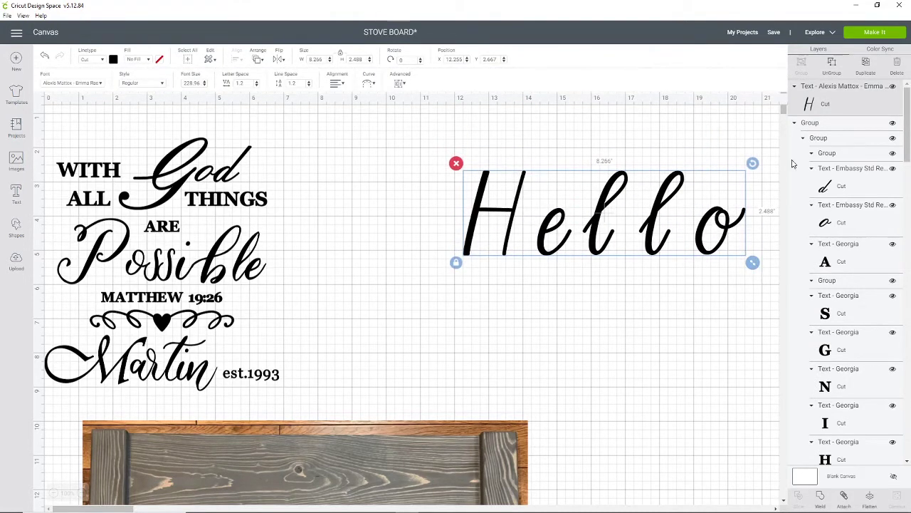
Ungroup Hello into separate letters and nudge the o left toward the l
left_click(836, 71)
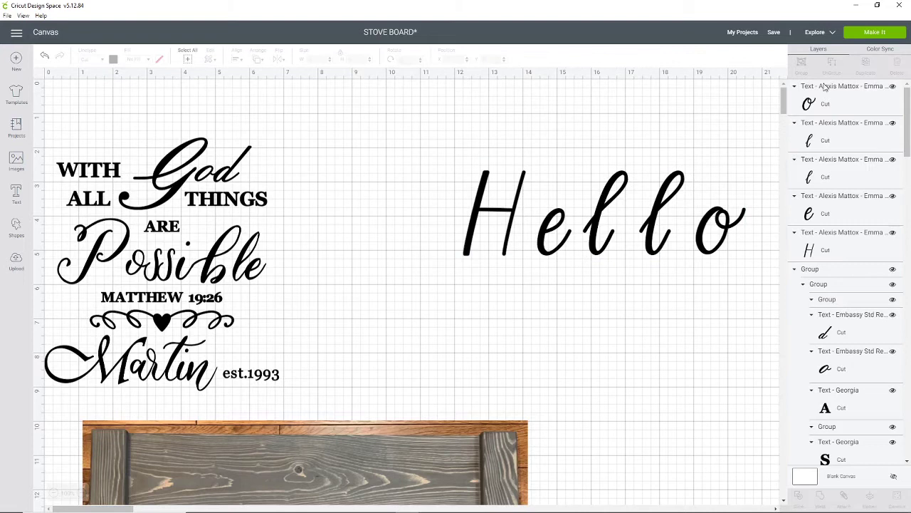
left_click(708, 228)
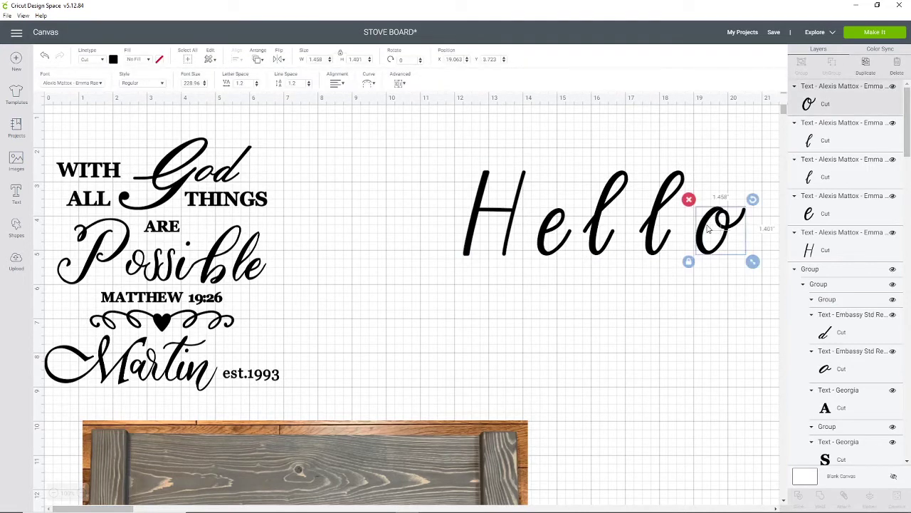
key("Left")
key("Left")
key("Left")
key("Left")
key("Left")
key("Left")
key("Left")
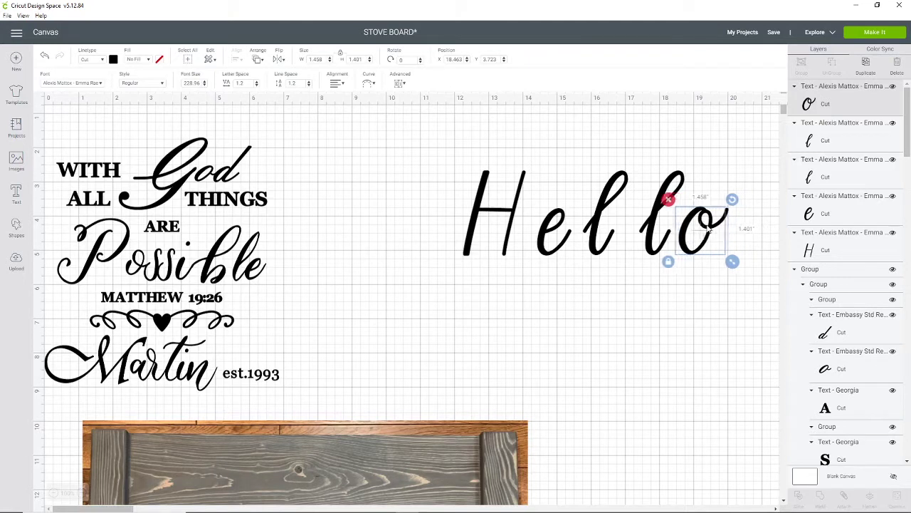
Nudge the o, then the second l and o together, left so the o joins the l
key("Left")
key("Left")
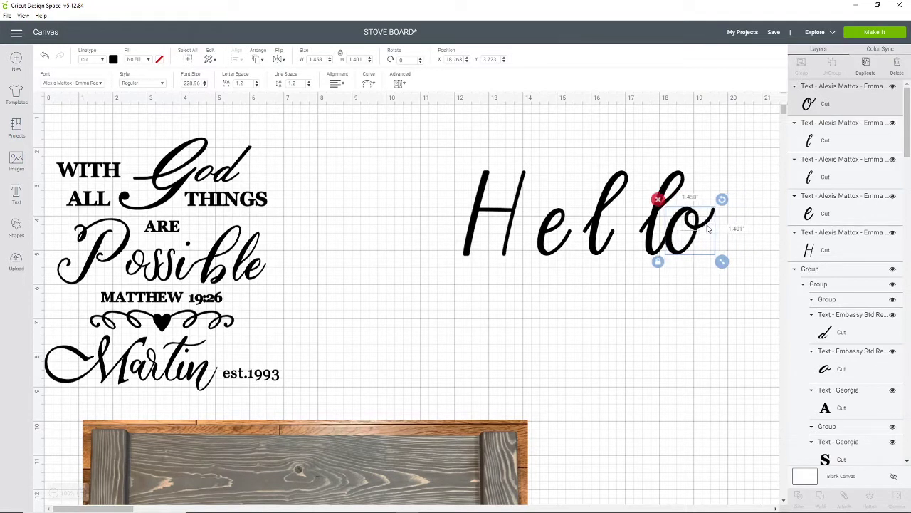
left_click(682, 304)
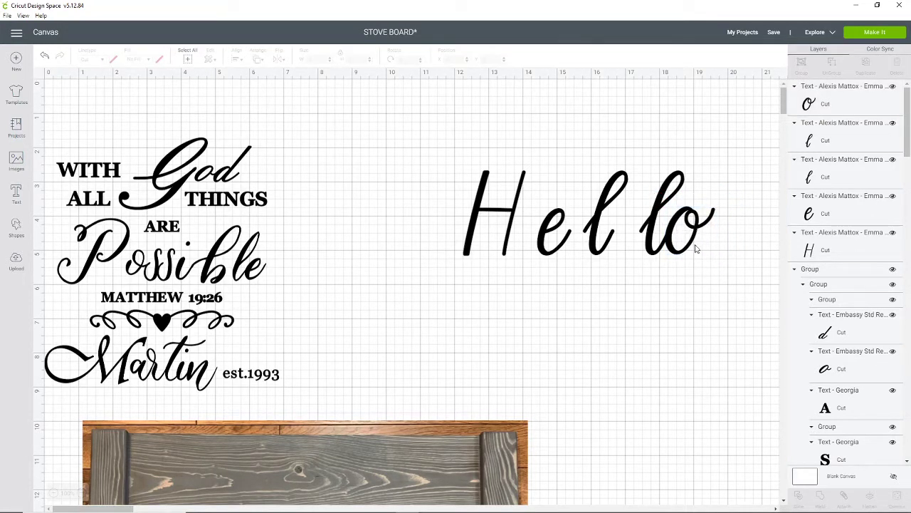
left_click_drag(697, 248, 652, 241)
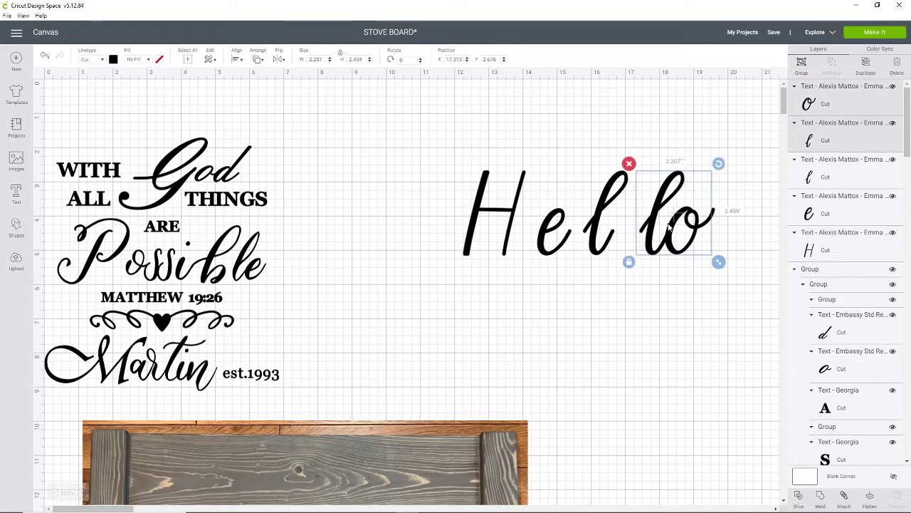
key("Left")
key("Left")
key("Left")
key("Left")
key("Left")
key("Left")
key("Left")
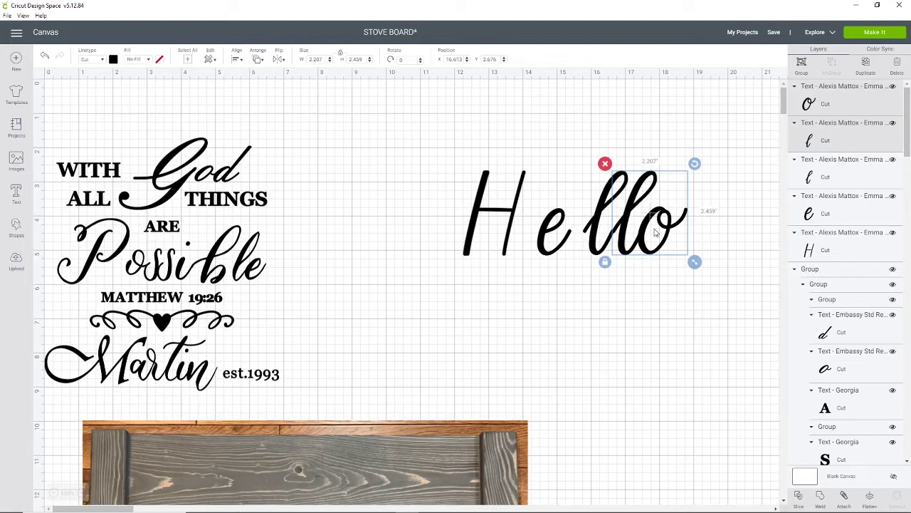
left_click(654, 233)
left_click_drag(653, 232, 652, 233)
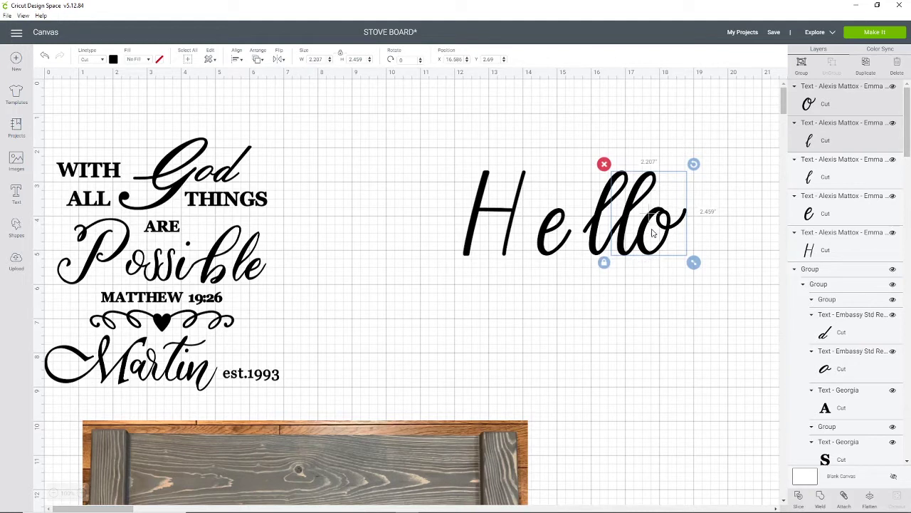
left_click(648, 304)
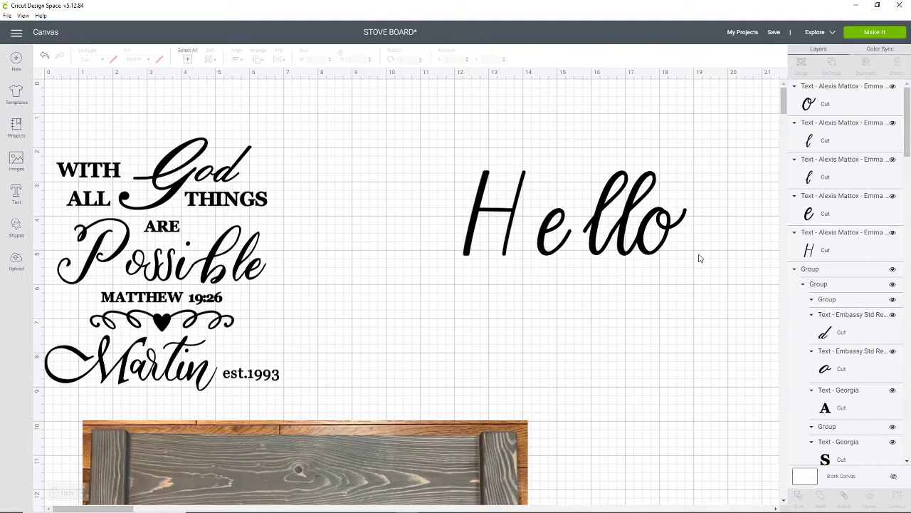
Enlarge all five Hello letters together to about 12.1 inches wide and shift them up-left
left_click_drag(699, 257, 422, 195)
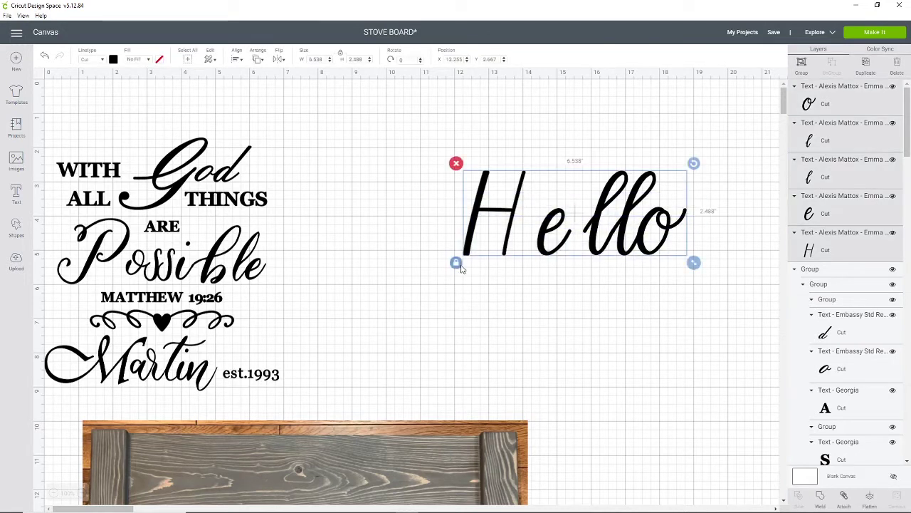
left_click_drag(694, 263, 786, 410)
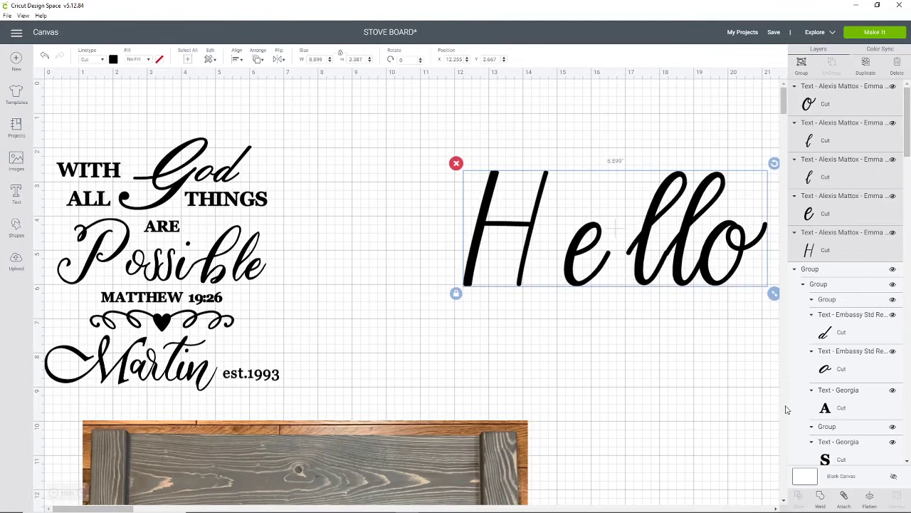
left_click_drag(632, 239, 509, 227)
left_click_drag(631, 269, 742, 310)
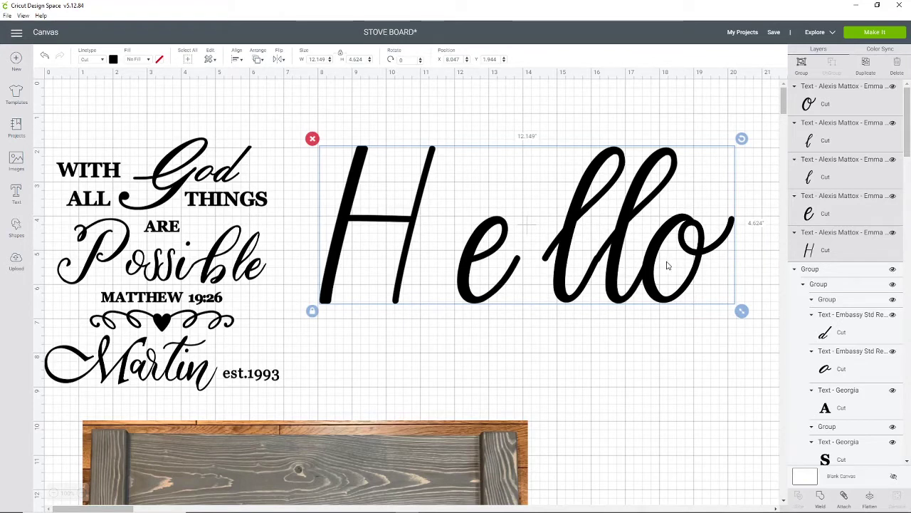
left_click(671, 354)
Re-place the o against the second l at X 17.487, Y 3.946 in
left_click(679, 268)
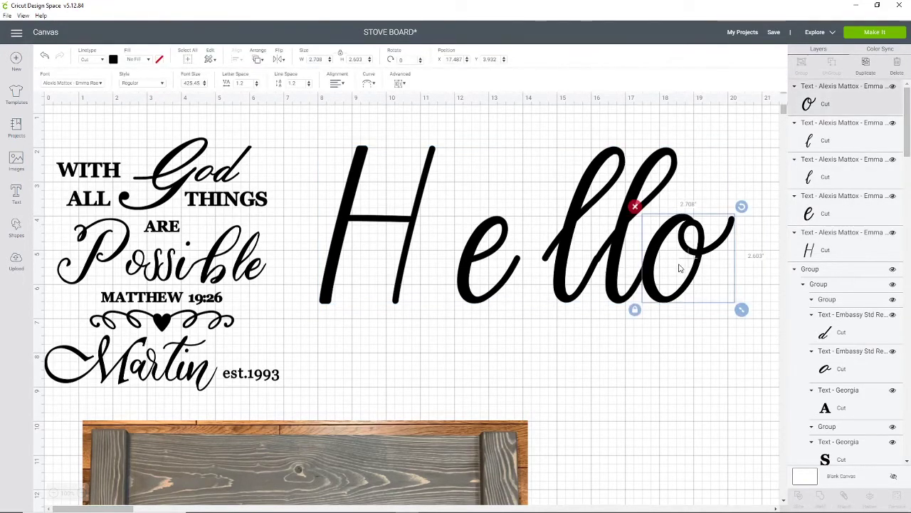
left_click(669, 336)
left_click_drag(725, 307, 626, 258)
left_click(652, 342)
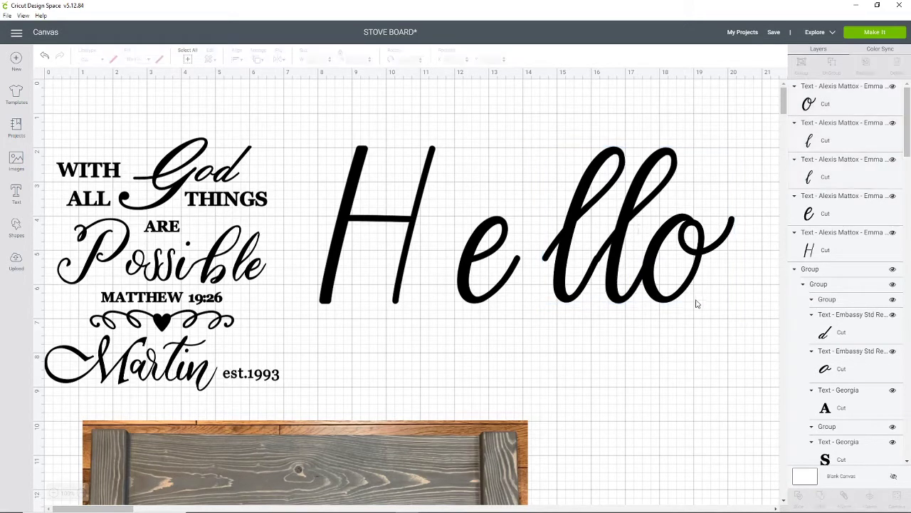
left_click_drag(695, 301, 723, 374)
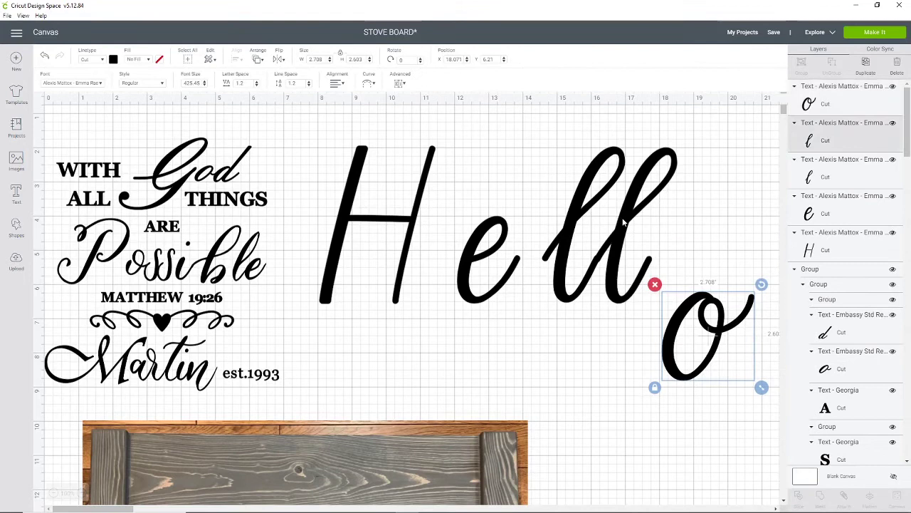
left_click(621, 221)
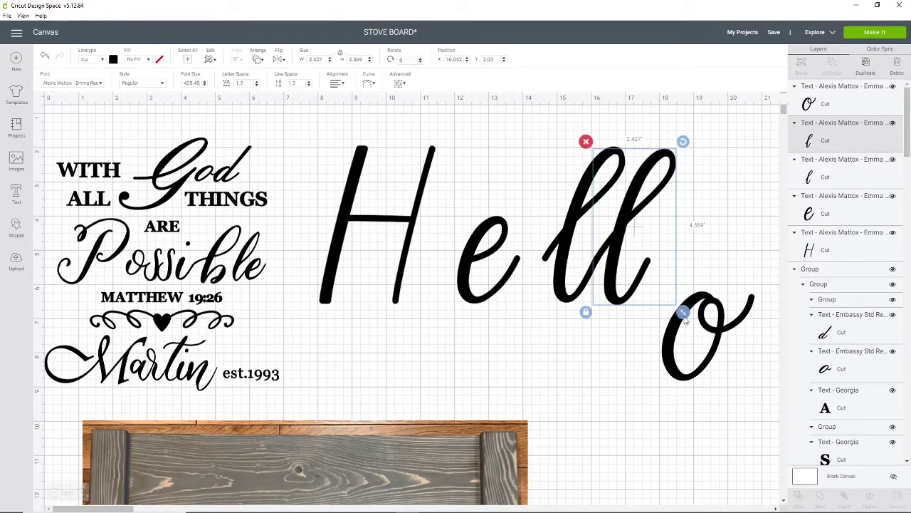
left_click_drag(700, 324, 678, 245)
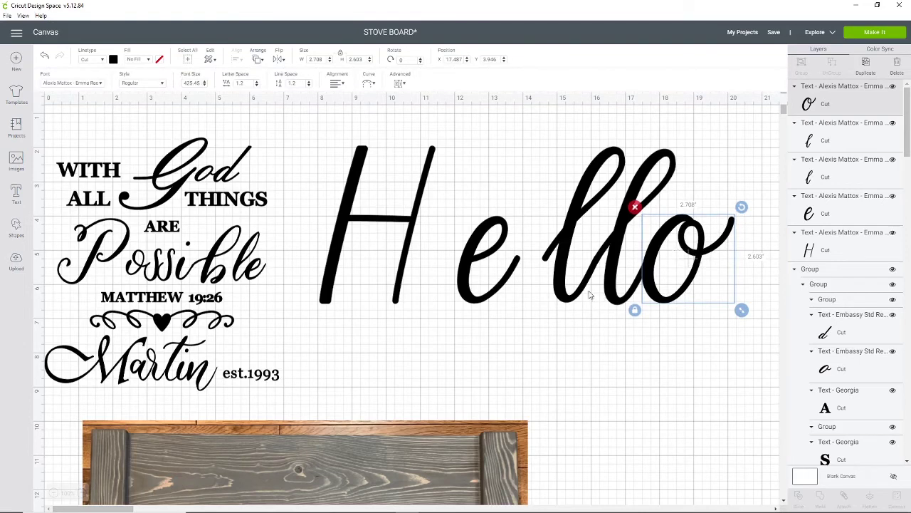
Tilt the e slightly clockwise and nudge it right toward the ll
left_click(489, 280)
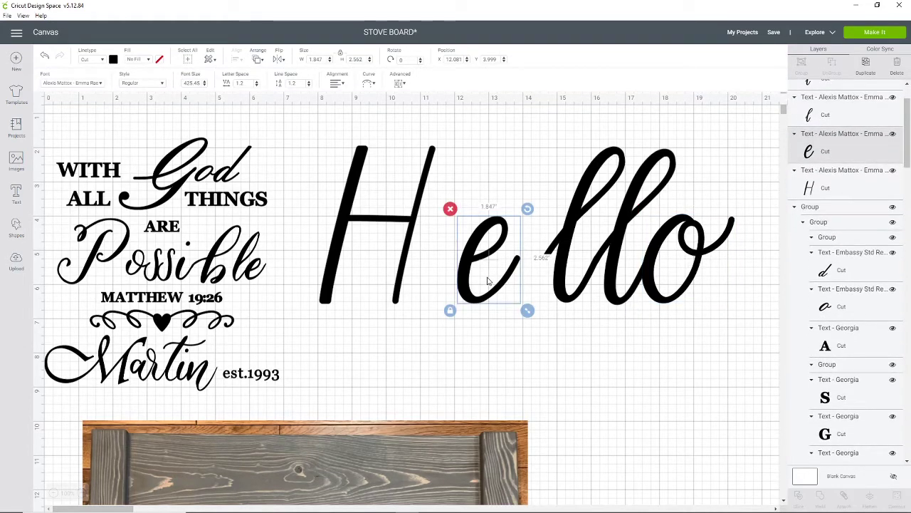
key("Right")
key("Right")
key("Right")
key("Right")
key("Right")
key("Right")
key("Right")
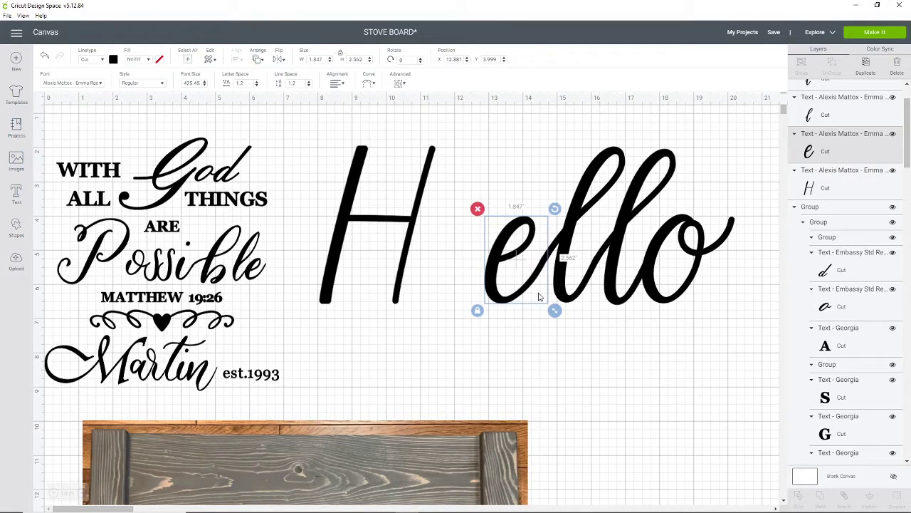
left_click_drag(554, 211, 557, 211)
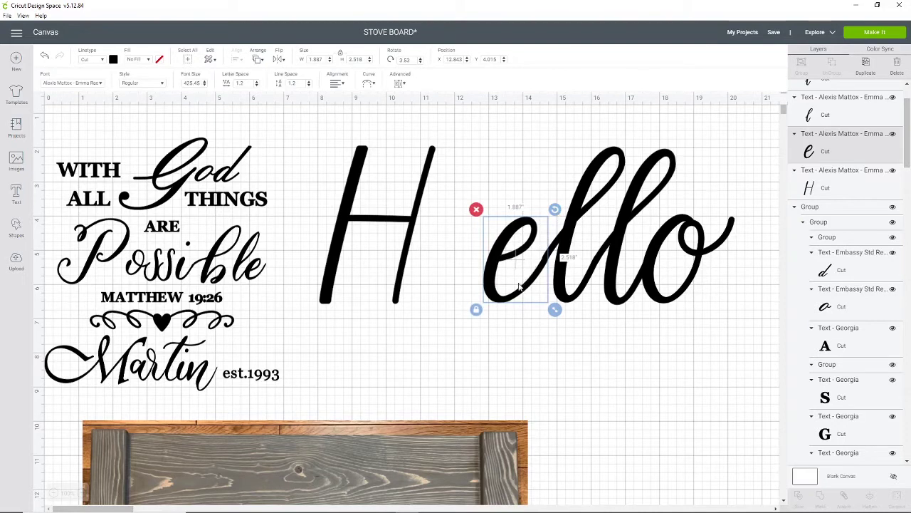
key("Left")
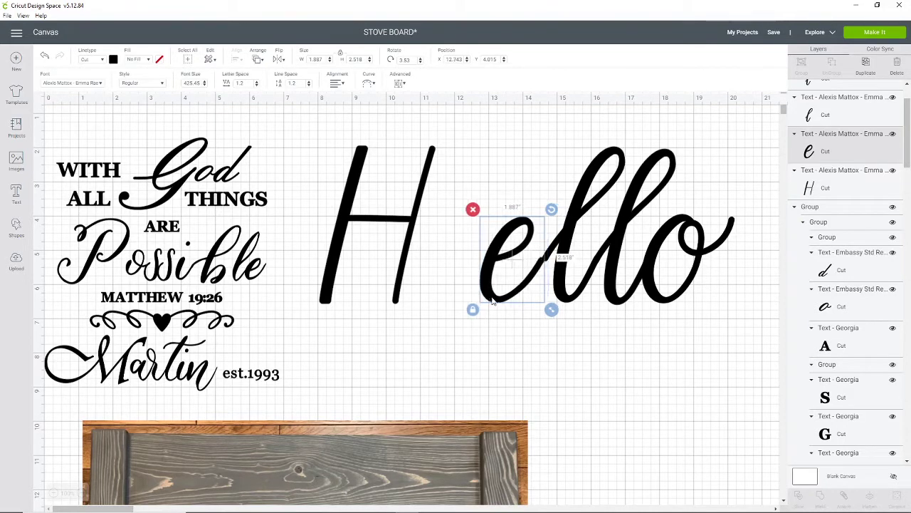
left_click_drag(497, 271, 502, 268)
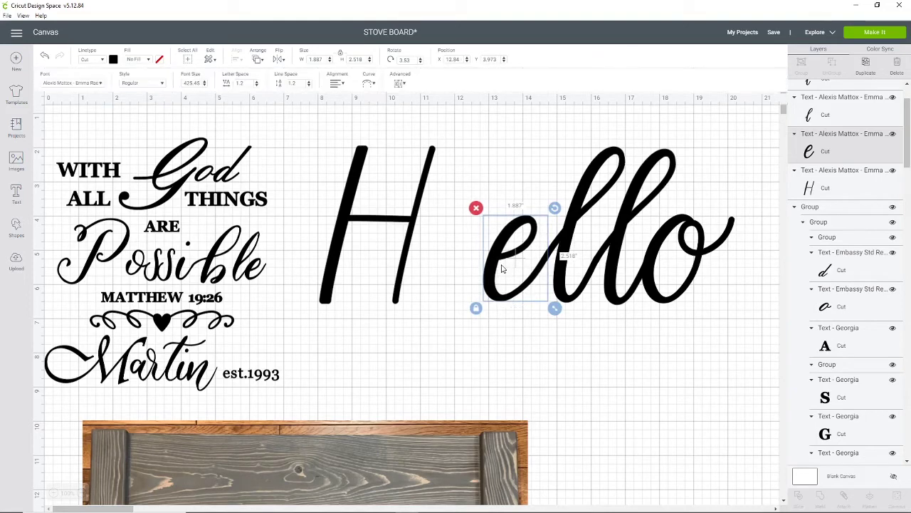
Enlarge the H, move it toward ello, and shift the joined letters to X 8.297, Y 2.083 in
left_click(388, 257)
left_click_drag(444, 310, 492, 356)
left_click_drag(398, 283, 434, 238)
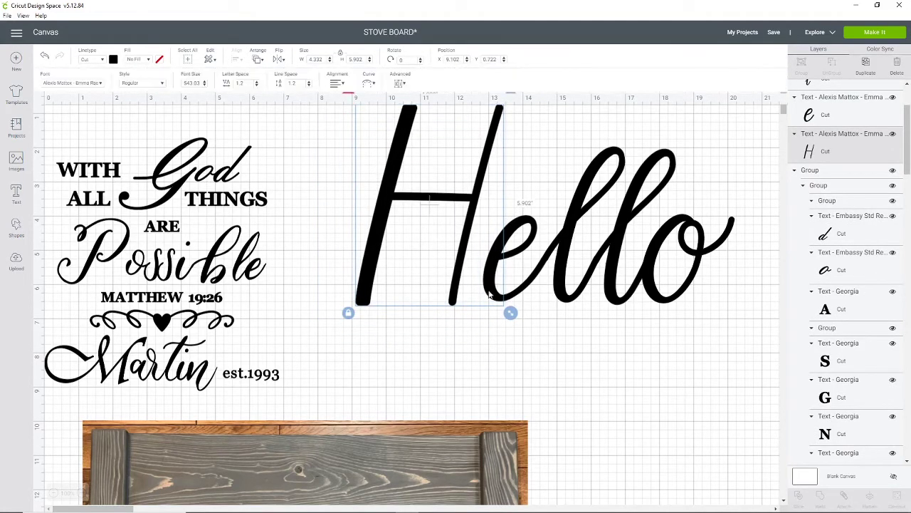
left_click(734, 380)
left_click_drag(735, 294, 379, 269)
left_click(756, 371)
left_click_drag(548, 216, 520, 263)
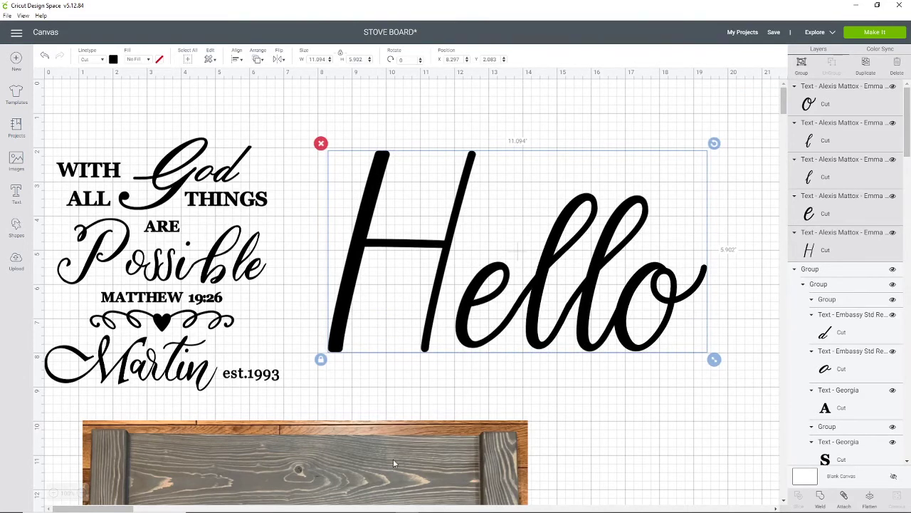
Preview the board photo behind Hello and behind the verse
left_click_drag(393, 463, 583, 131)
left_click(592, 299)
left_click(645, 338)
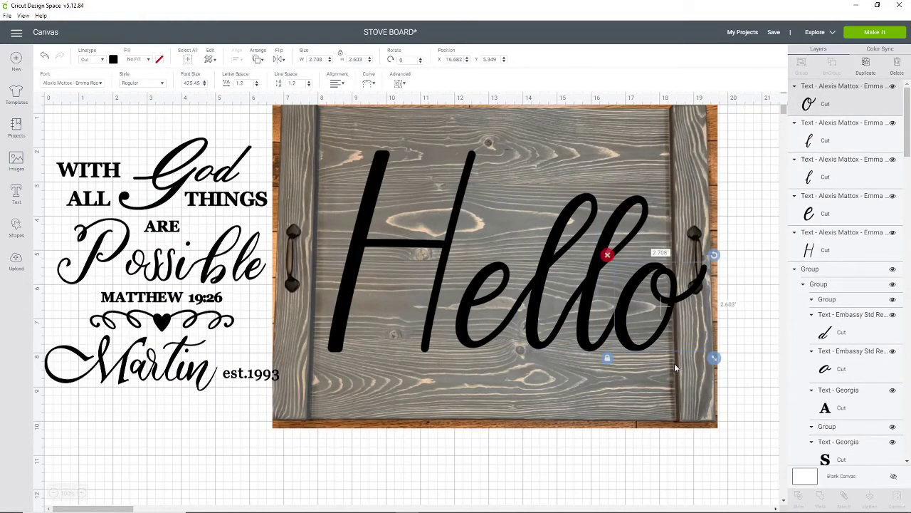
left_click_drag(675, 359, 251, 425)
left_click_drag(709, 334, 393, 272)
key("ctrl+z")
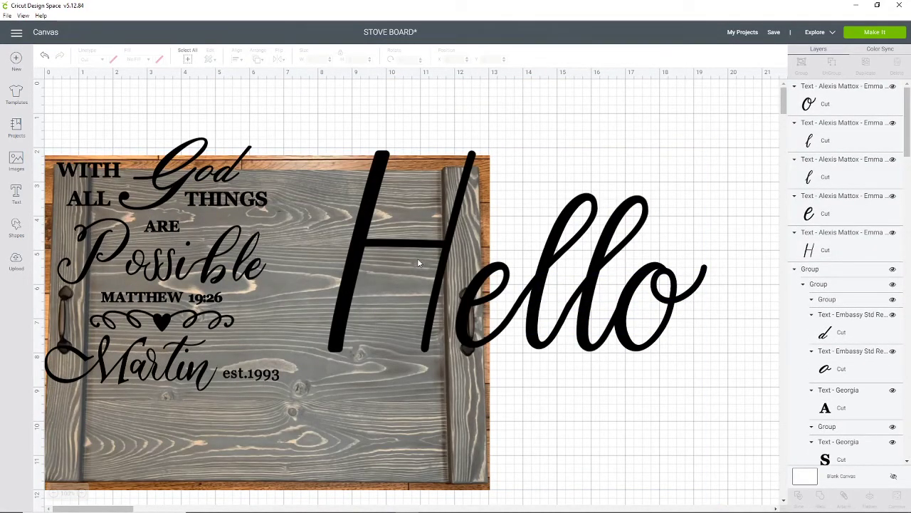
Nudge the H right, return the board photo below the text, and select all Hello letters
mouse_move(418, 260)
left_mouse_down()
mouse_move(437, 271)
mouse_move(430, 256)
left_mouse_up()
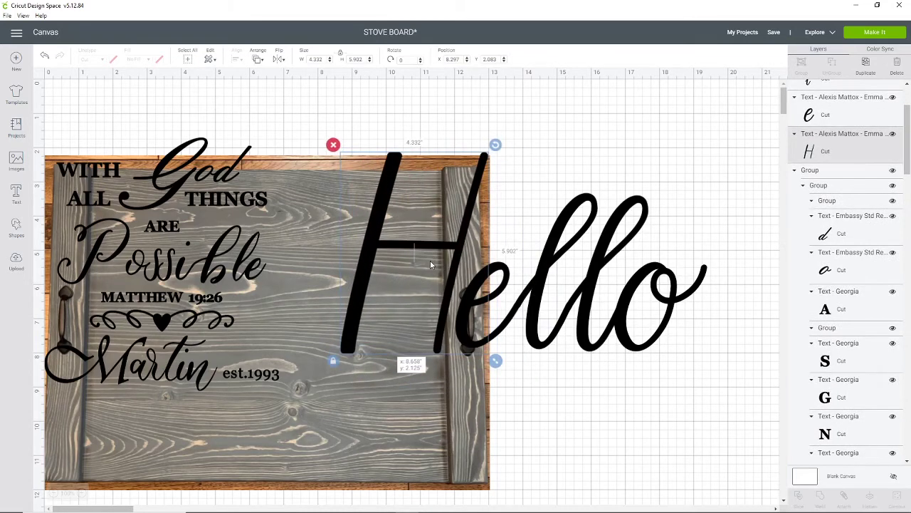
left_click_drag(321, 246, 334, 502)
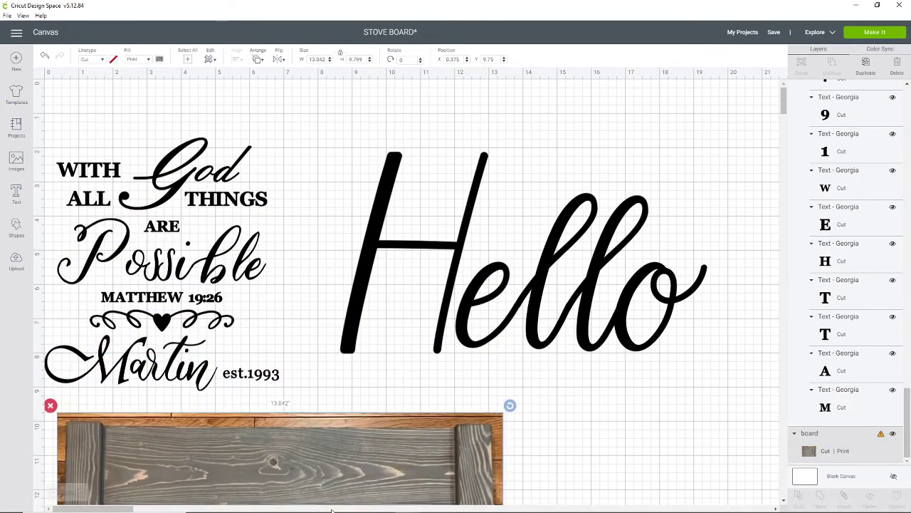
left_click_drag(736, 331, 417, 276)
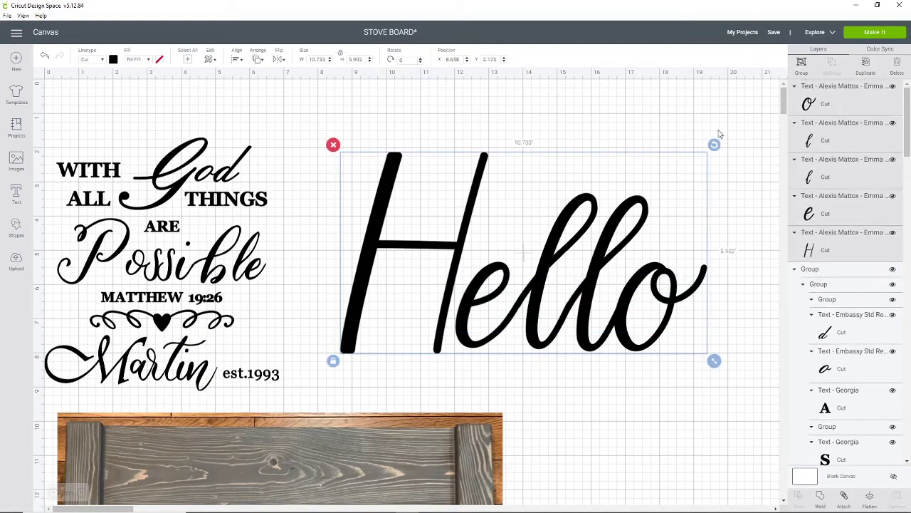
Group the Hello letters and bring the board photo up behind them
left_click(802, 62)
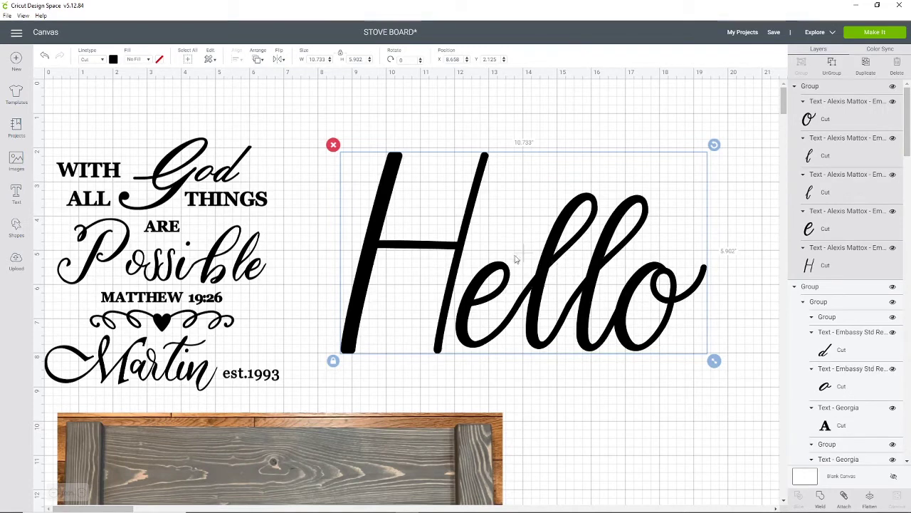
left_click_drag(522, 268, 486, 292)
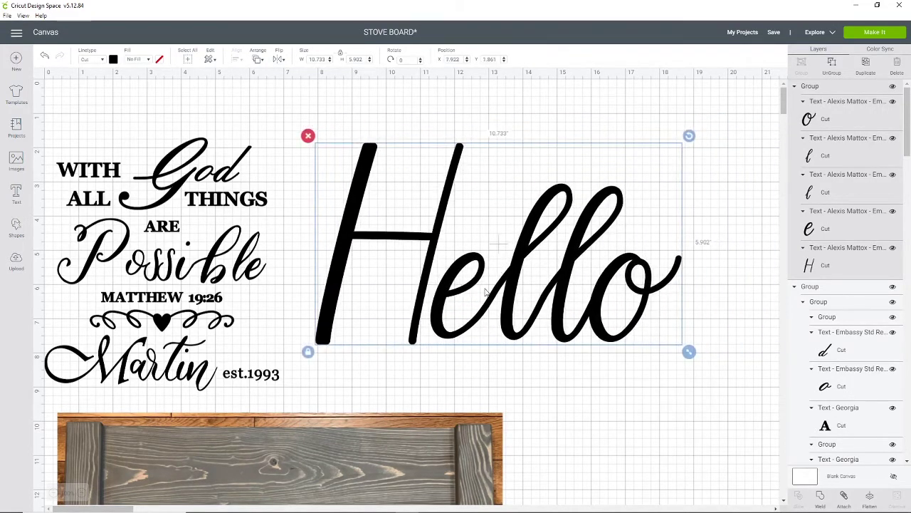
left_click_drag(317, 449, 509, 134)
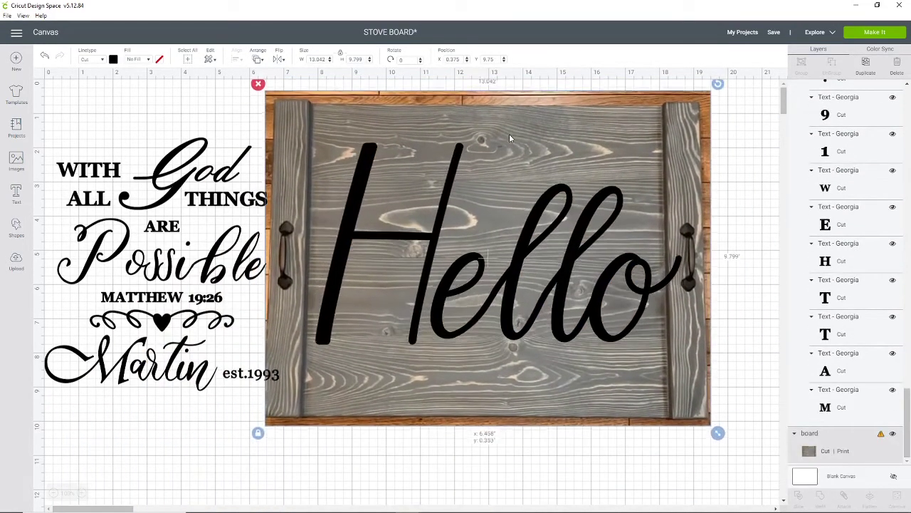
Shrink Hello to 9.024 × 4.962 in and move it down-right on the board
left_click(592, 257)
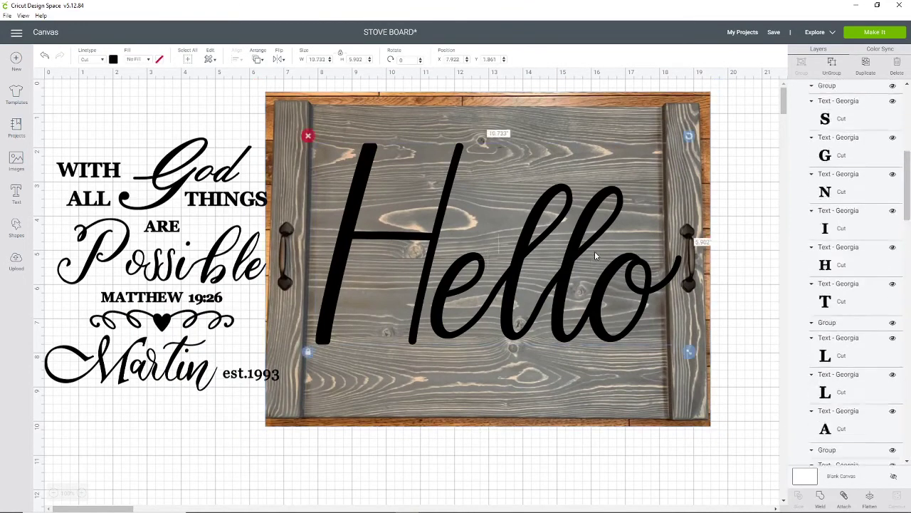
left_click_drag(689, 353, 631, 320)
left_click_drag(474, 254, 495, 263)
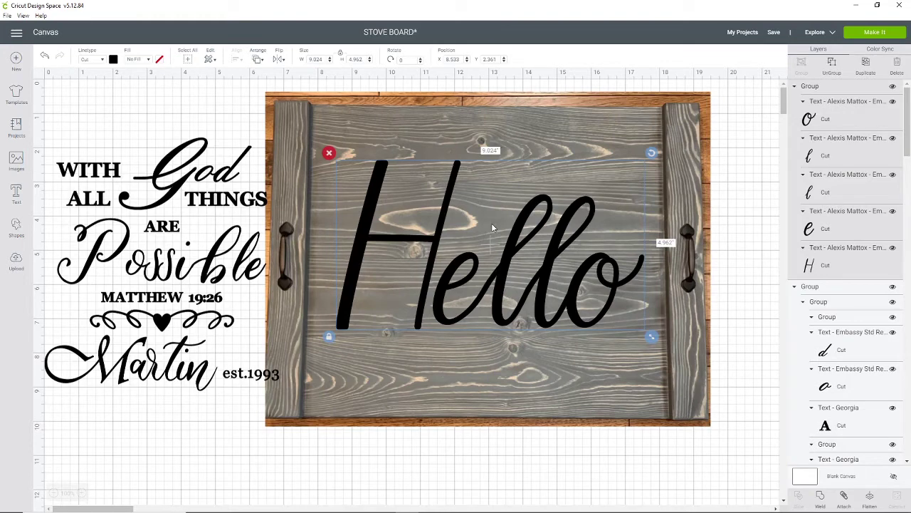
Delete the Hello text and centre the verse on the board at X 9.583, Y 1.444
left_click(330, 153)
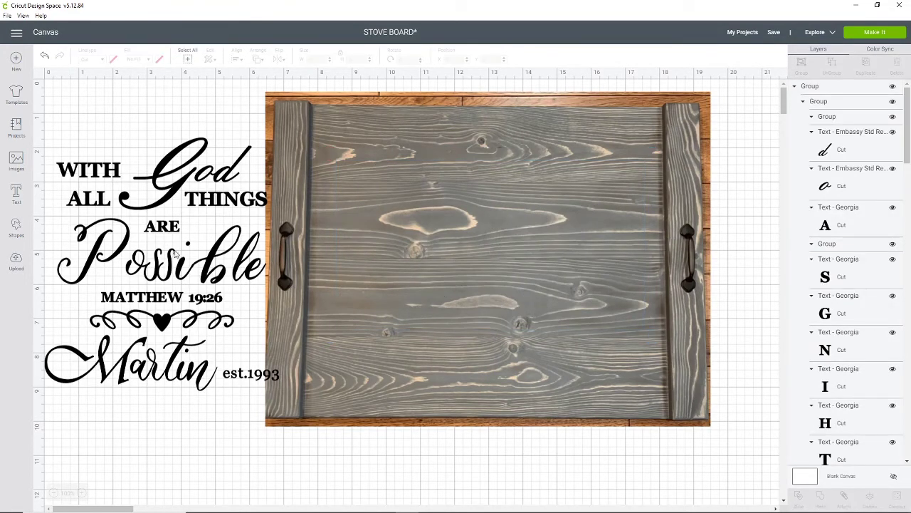
left_click_drag(174, 257, 503, 245)
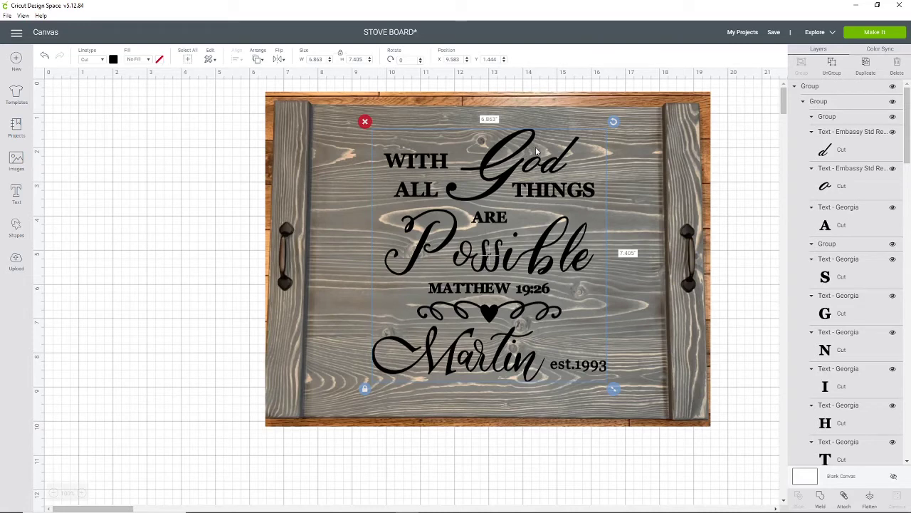
Try the verse in white, purple, yellow and a custom pale cream colour
left_click(114, 60)
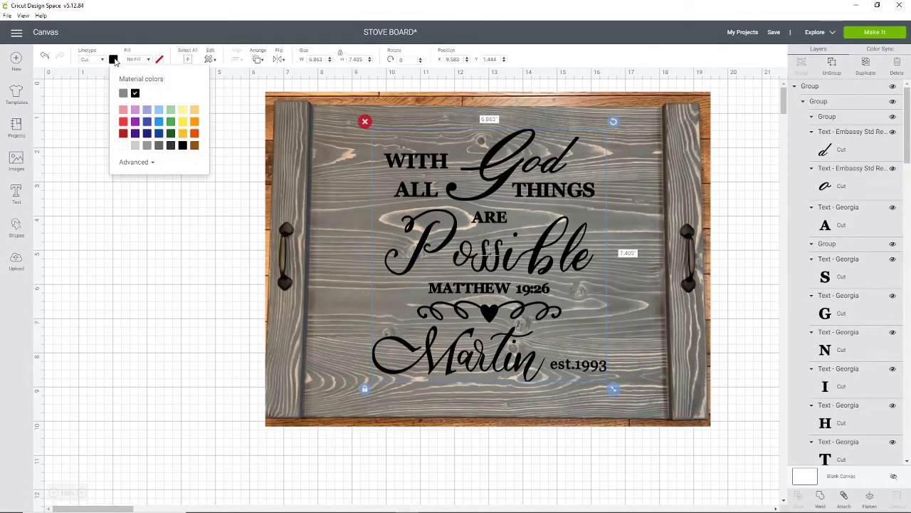
left_click(123, 147)
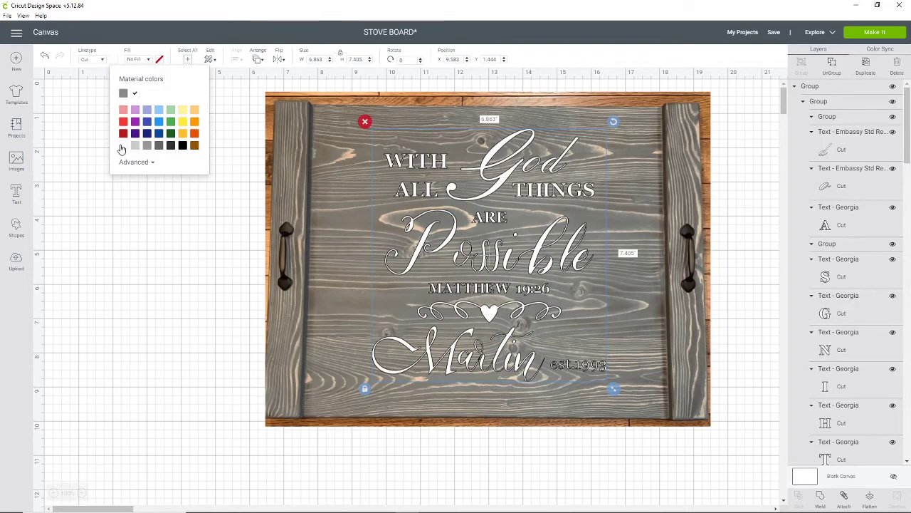
left_click(136, 122)
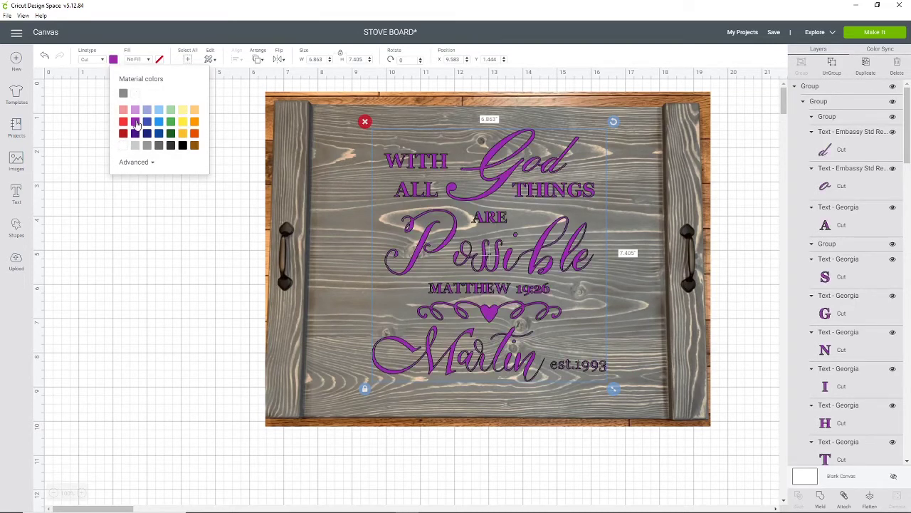
left_click(182, 123)
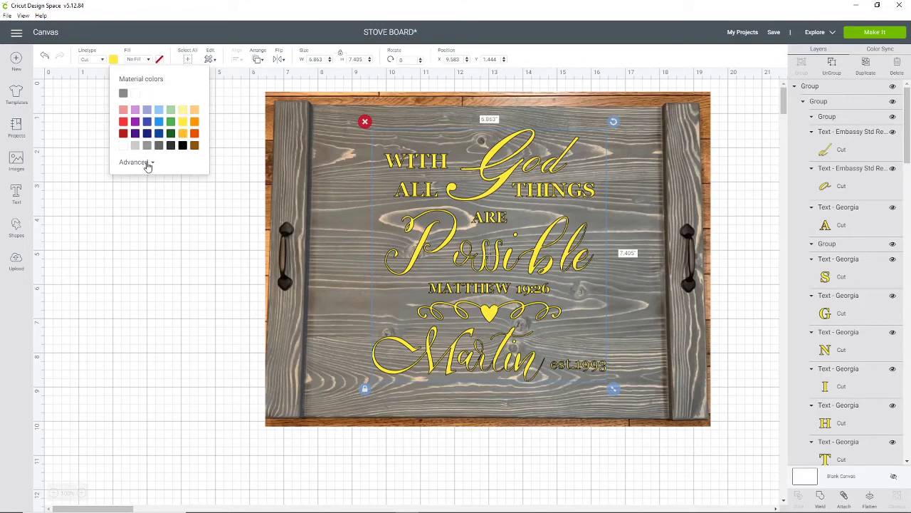
left_click(147, 163)
left_click_drag(134, 182, 128, 178)
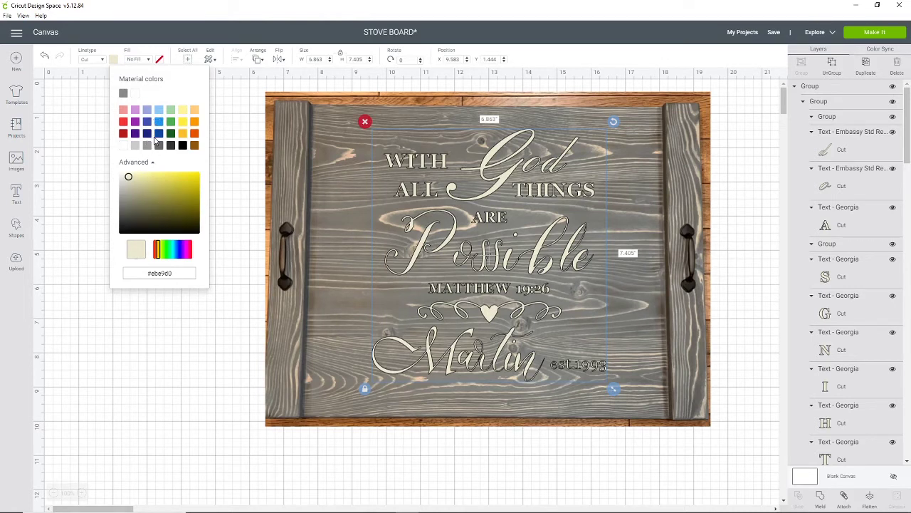
Compare white and grey, then set the verse colour to black (#000000)
left_click(136, 96)
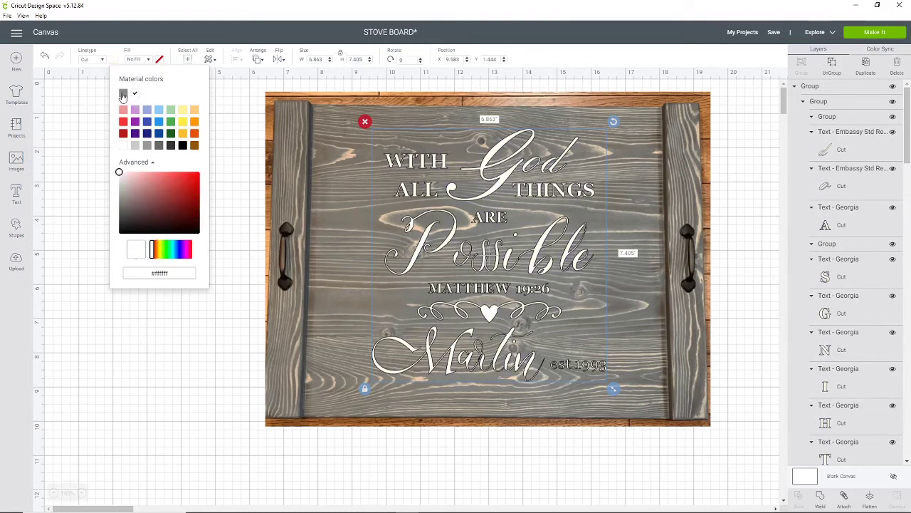
left_click(122, 94)
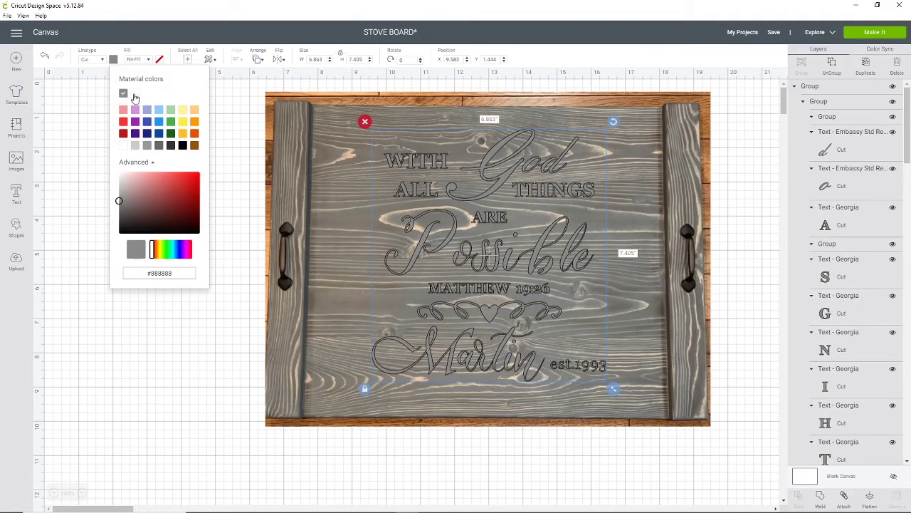
left_click(136, 94)
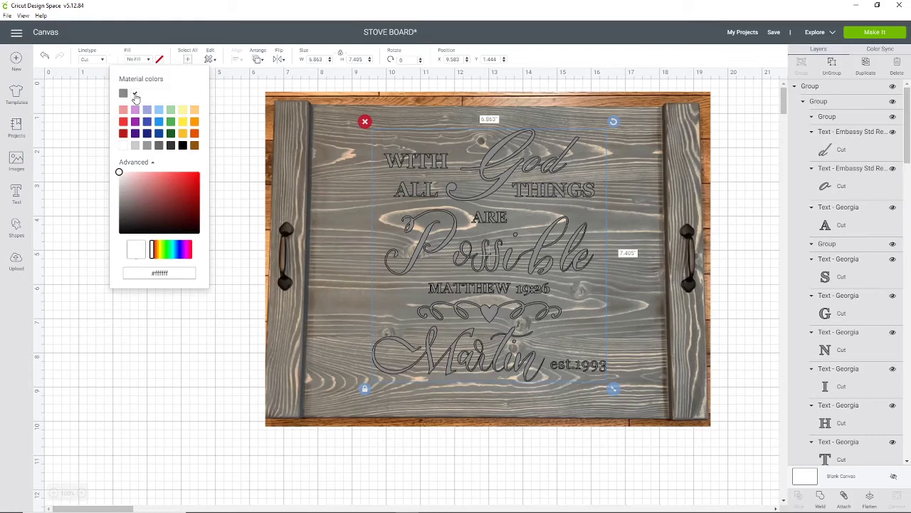
left_click(182, 145)
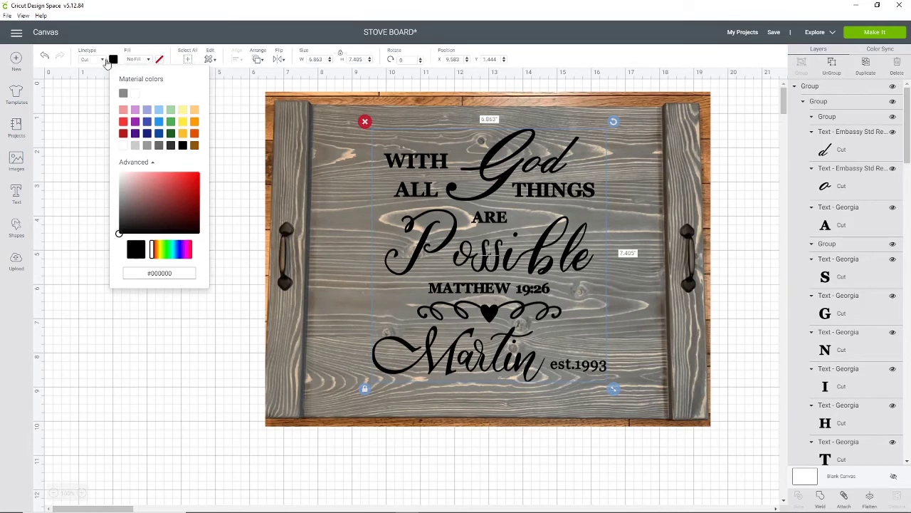
Close the colour picker and reselect the 6.863 × 7.405 in black verse
left_click(221, 140)
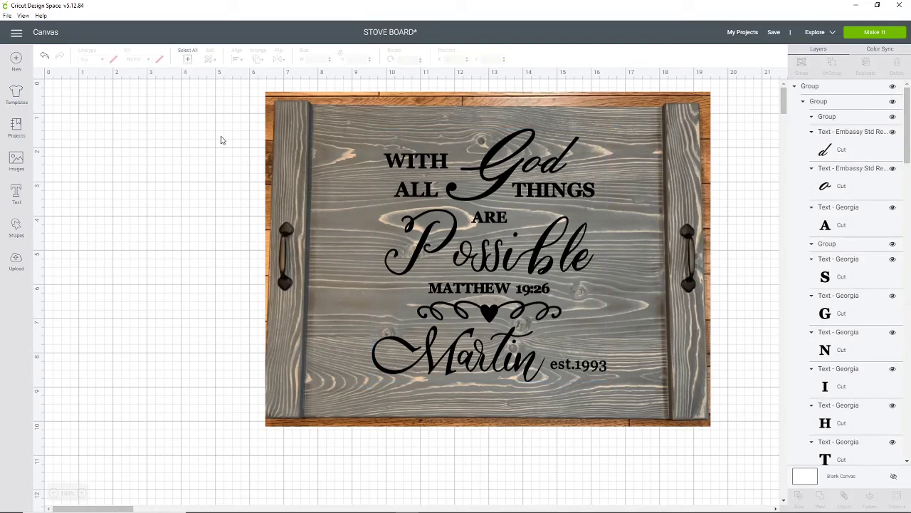
left_click(466, 261)
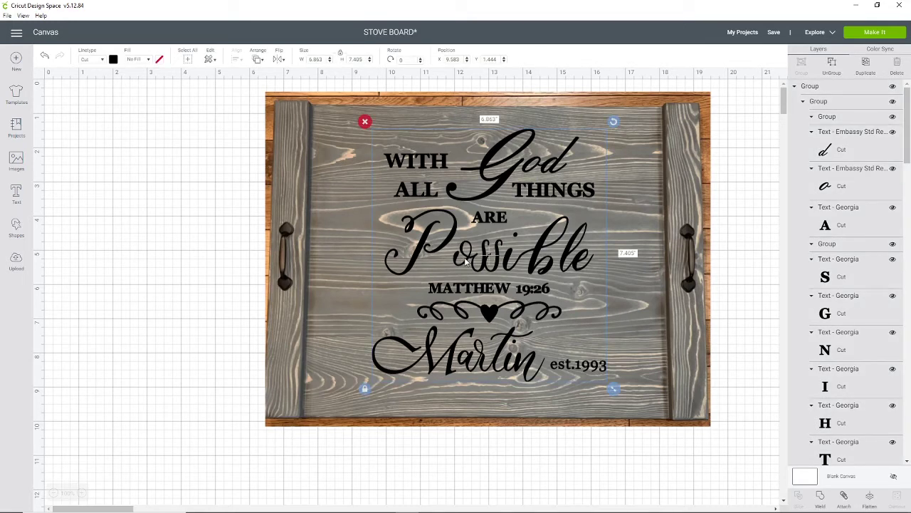